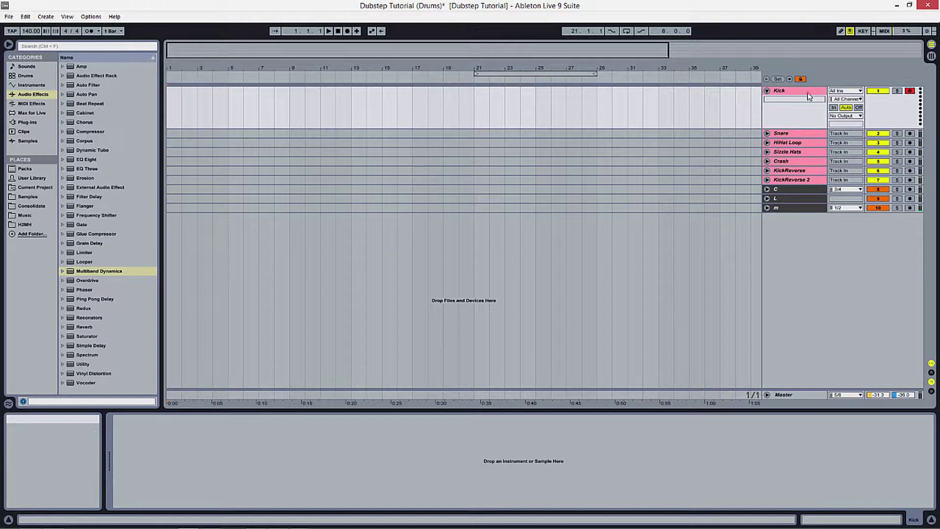
Load an empty Drum Rack instrument onto the Kick track
left_click(801, 92)
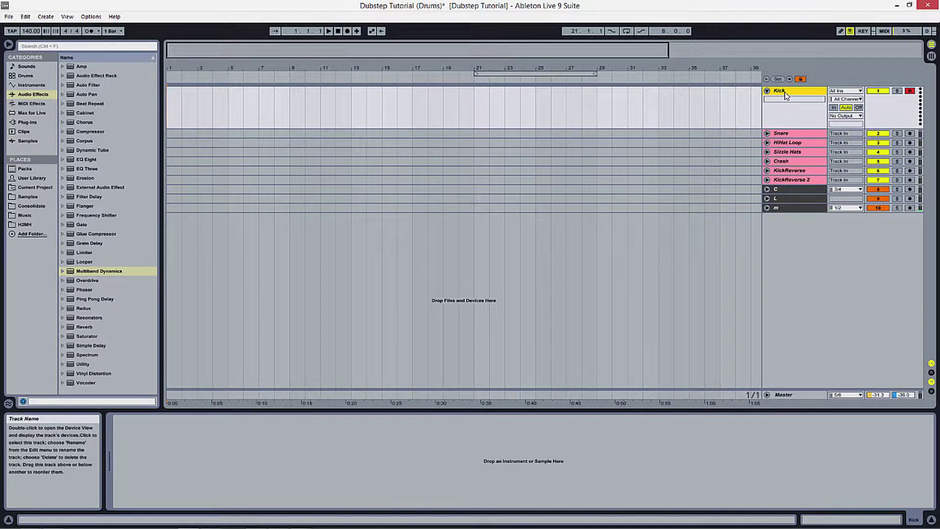
left_click(29, 86)
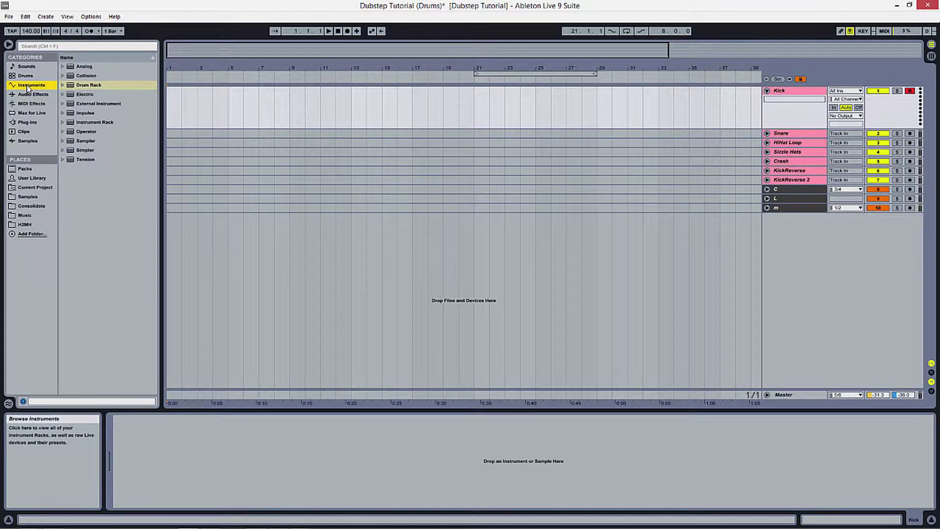
left_click_drag(85, 89, 174, 109)
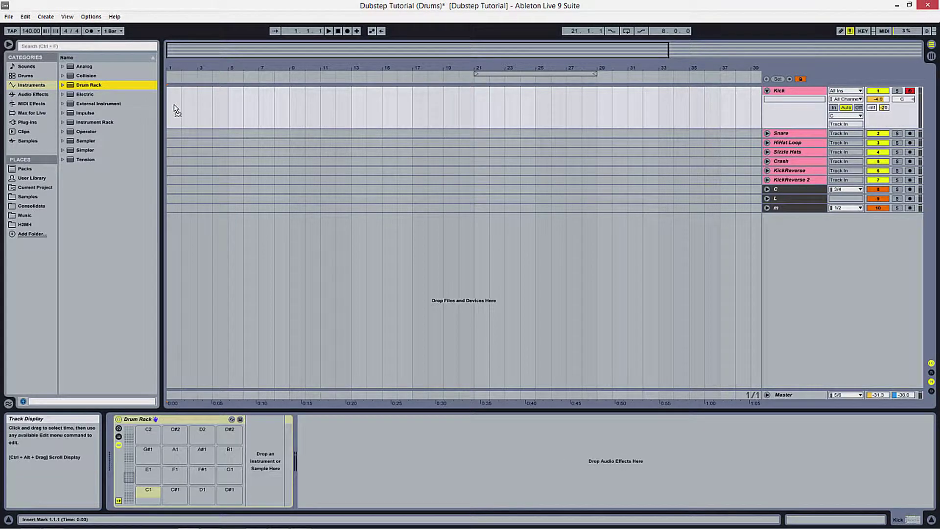
left_click(177, 420)
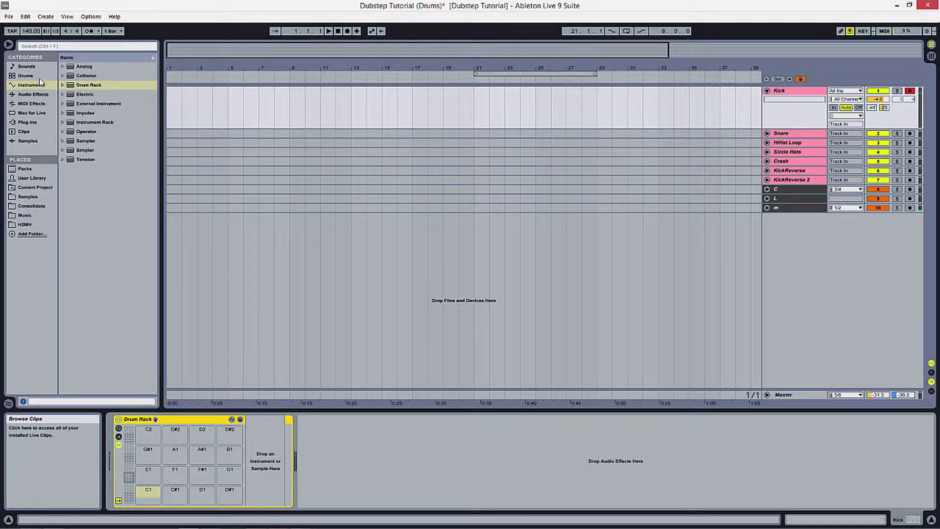
Load Kick Top.wav from the current project's Samples/Drums folder onto the Drum Rack's C1 pad
left_click(30, 188)
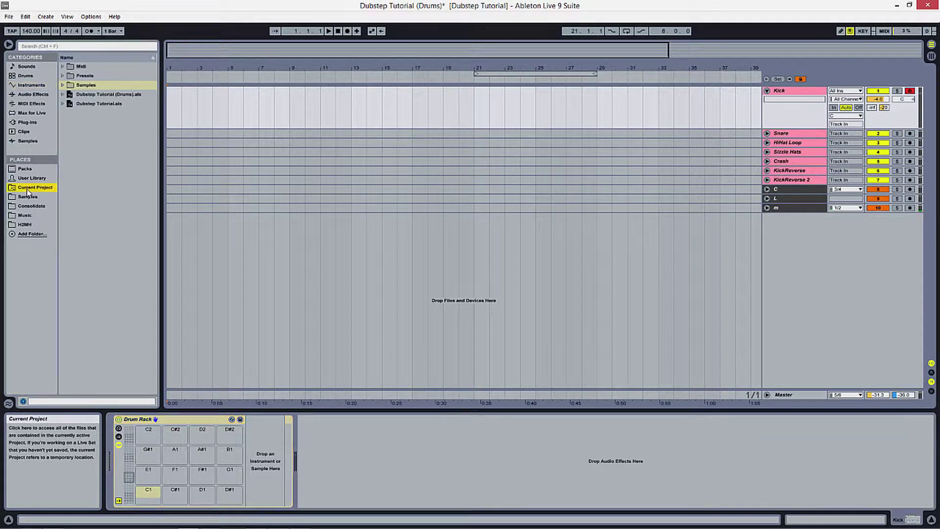
left_click(63, 85)
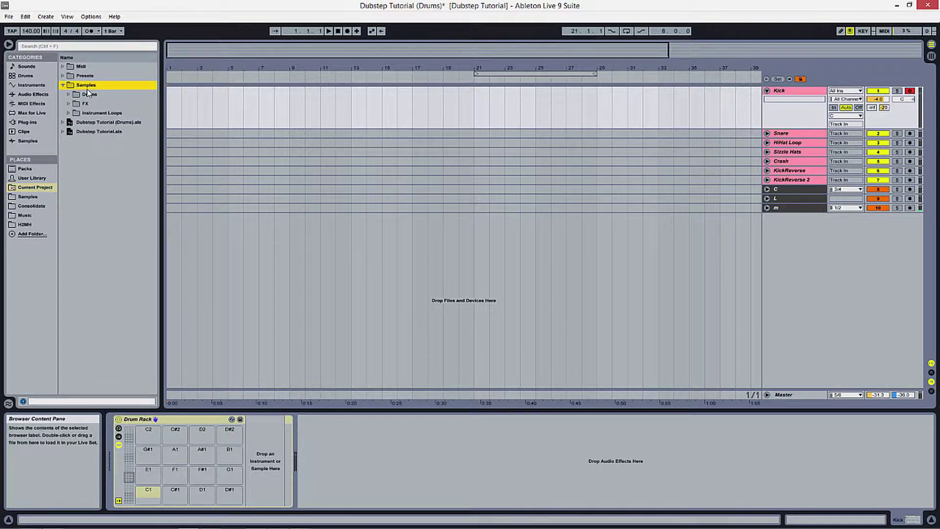
left_click(68, 95)
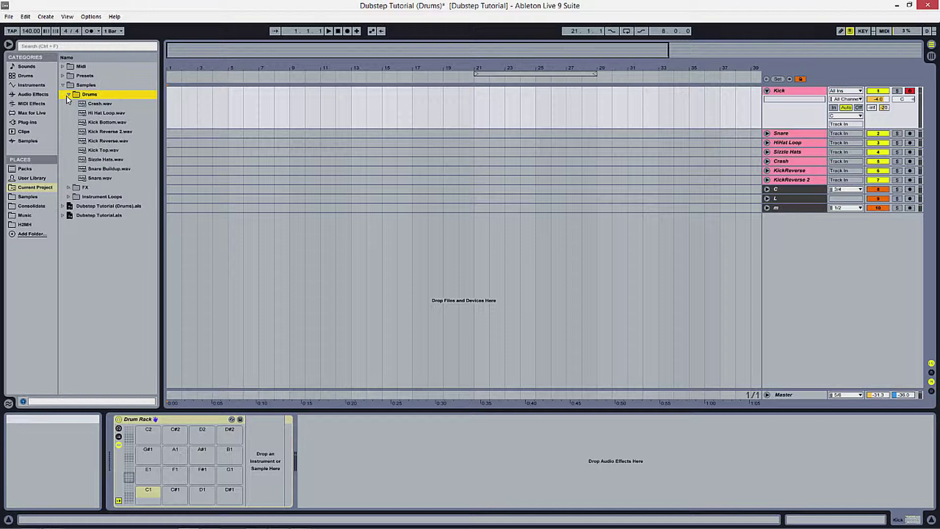
left_click(101, 151)
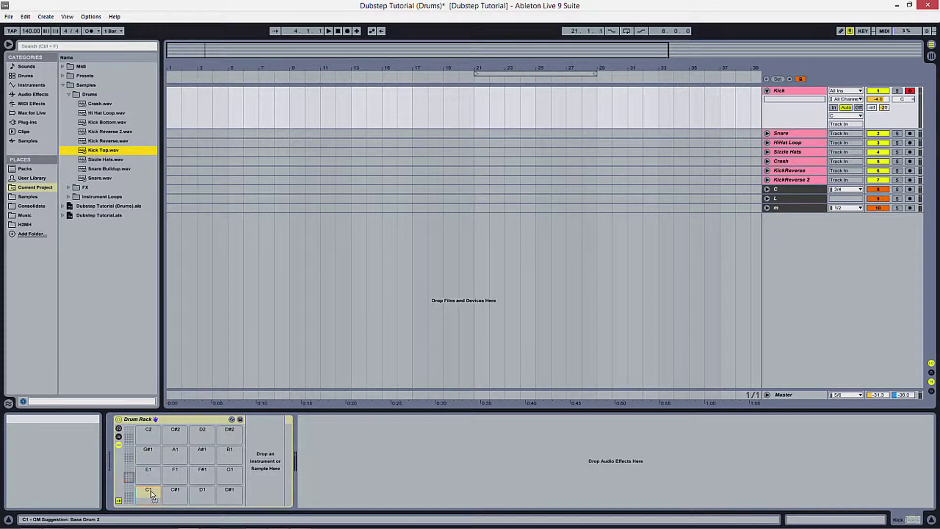
left_click_drag(152, 497, 152, 497)
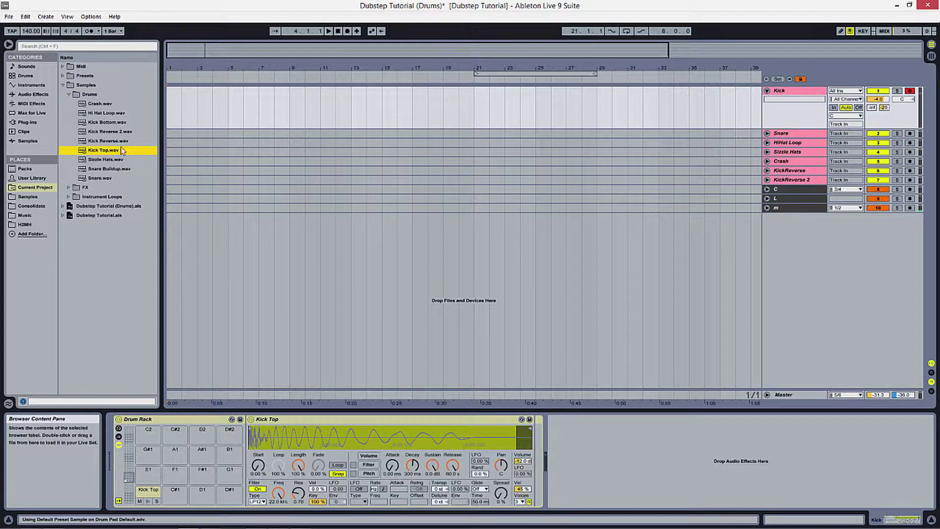
Load Kick Bottom.wav onto the Drum Rack's C#1 pad and audition the kick pads
left_click(104, 123)
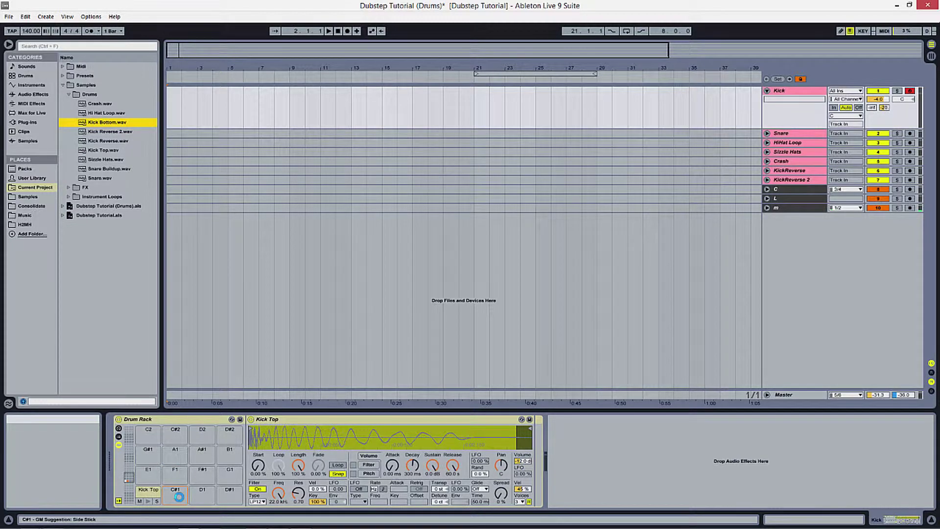
left_click_drag(179, 496, 179, 497)
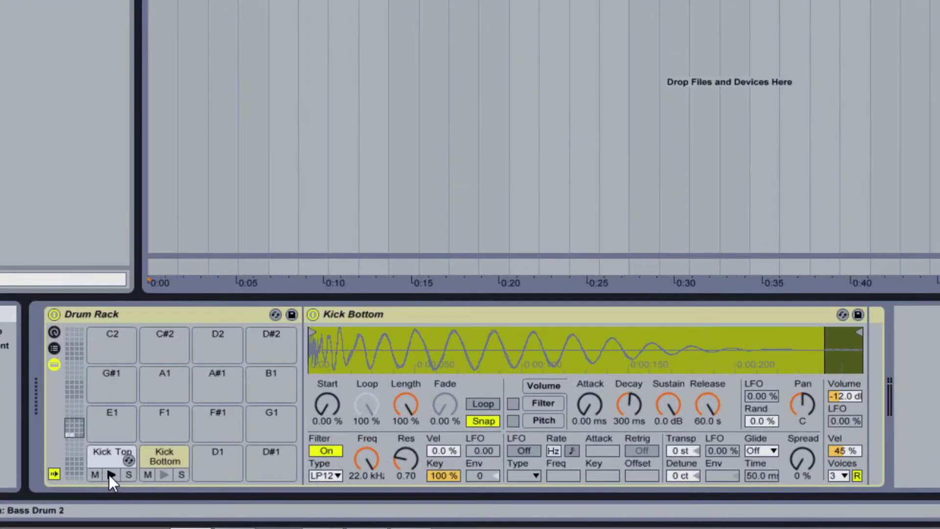
left_click(162, 475)
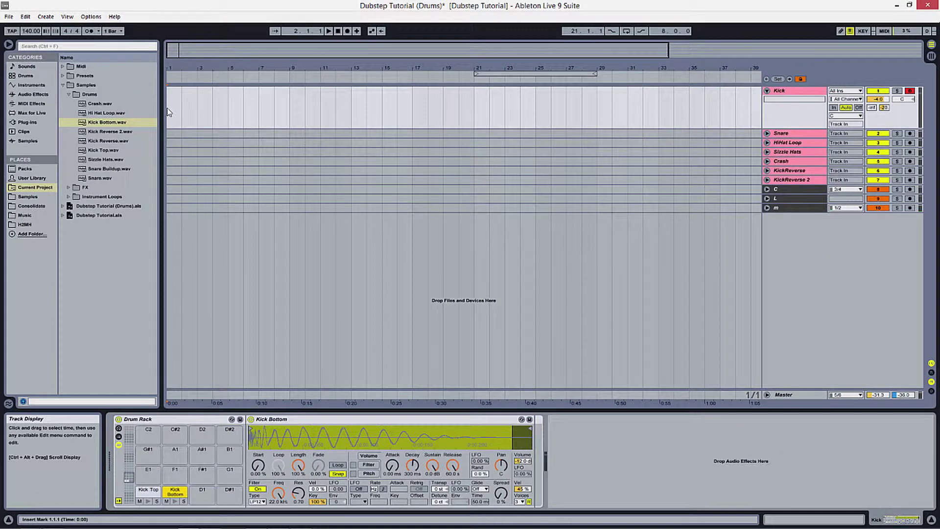
Insert an empty four-bar MIDI clip at bar 1 of the Kick track
left_click_drag(168, 112, 240, 107)
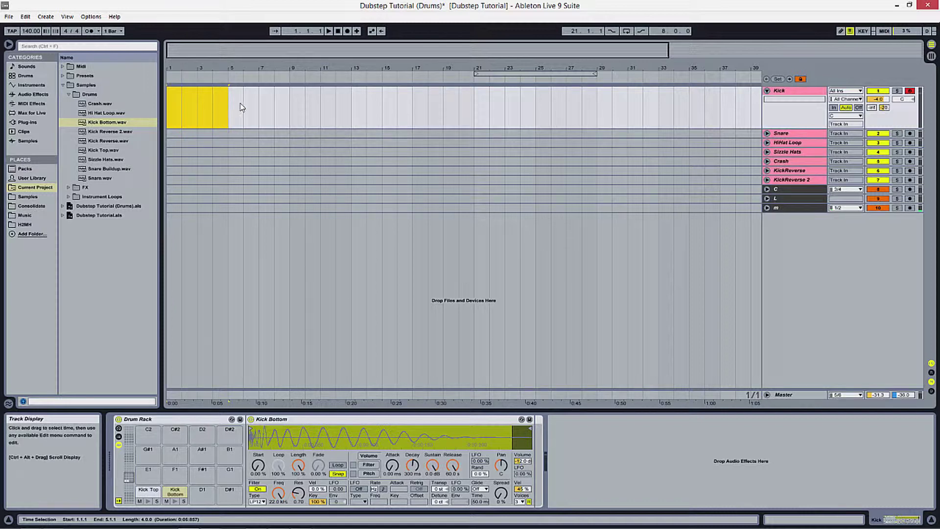
right_click(188, 100)
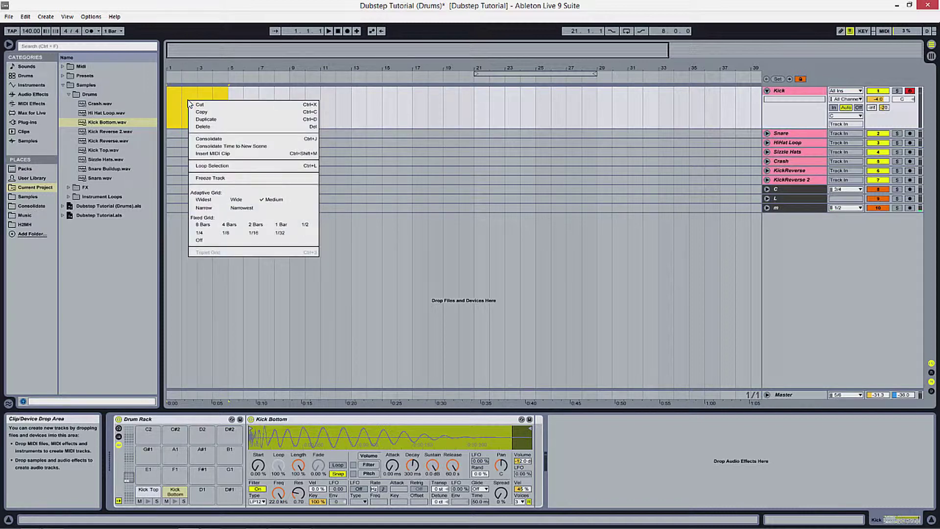
left_click(219, 155)
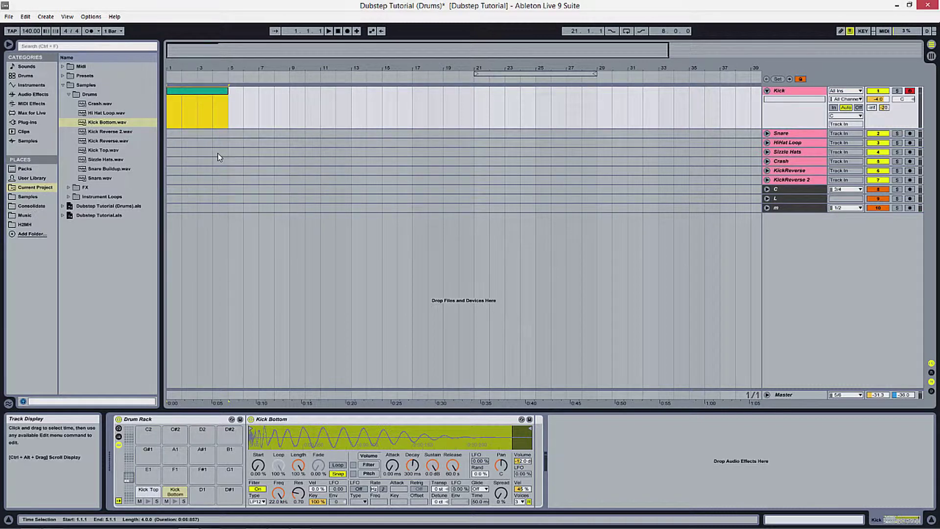
Add one-beat Kick Top and Kick Bottom notes at the start of the Kick track's MIDI clip and play them back
double_click(198, 96)
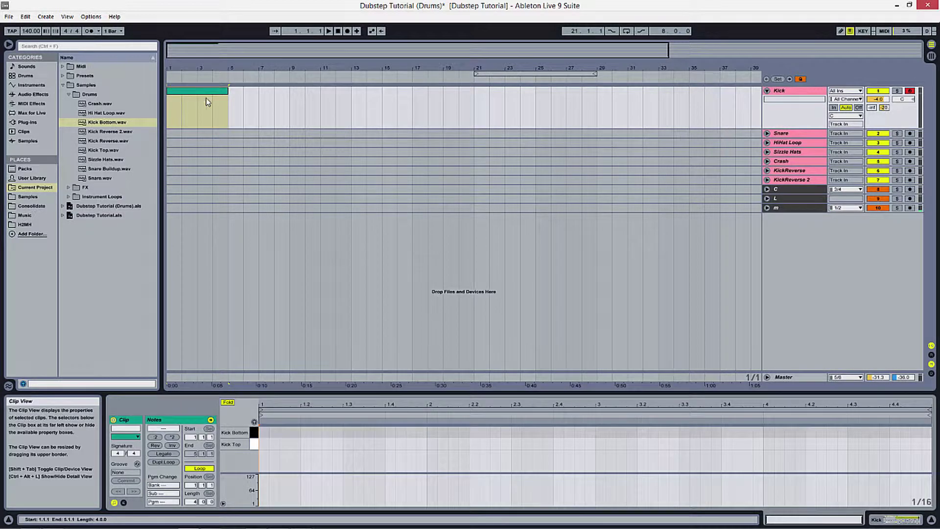
left_click_drag(374, 410, 379, 346)
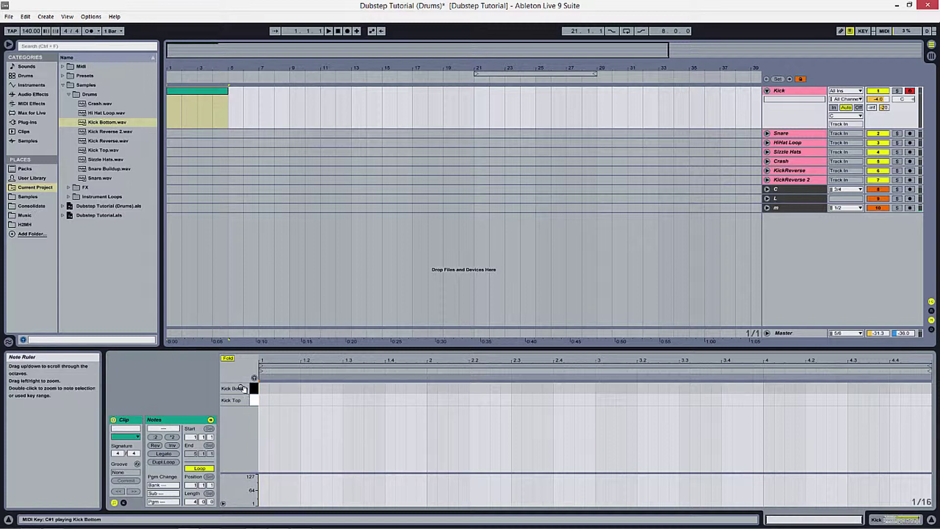
double_click(264, 401)
mouse_move(267, 400)
left_mouse_down()
mouse_move(300, 400)
mouse_move(278, 387)
left_mouse_up()
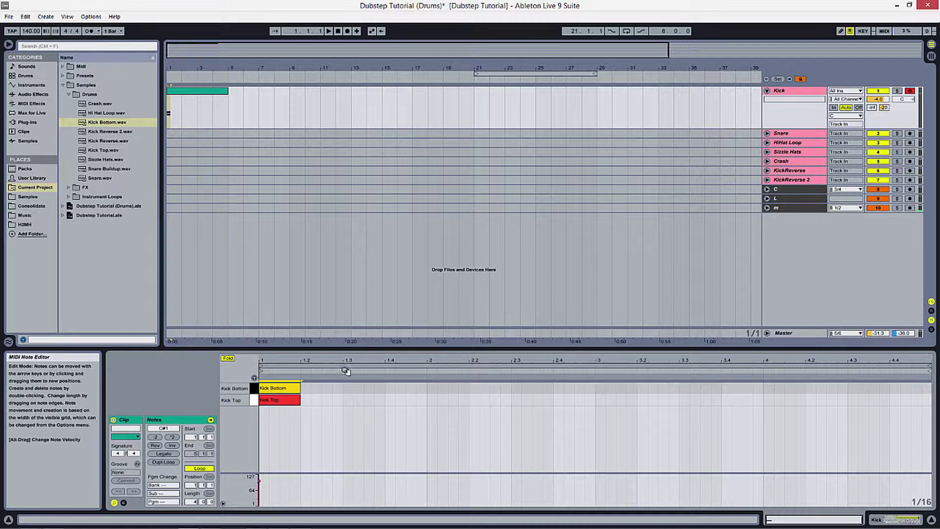
key("space")
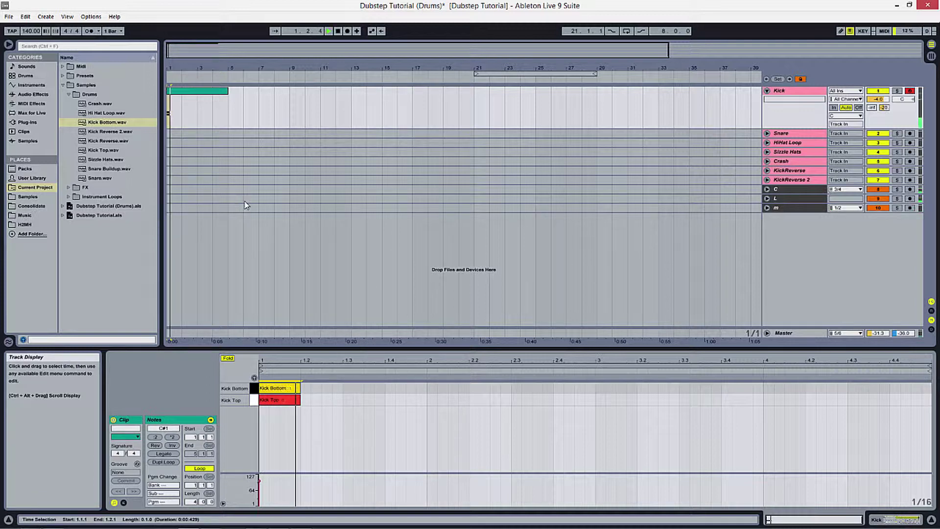
key("space")
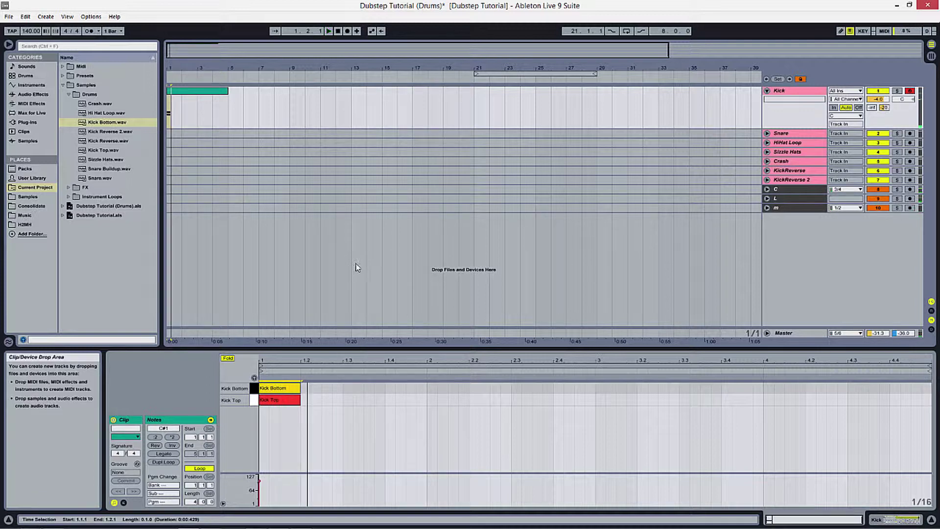
Set the Kick Top sample's filter to HP24 with a cutoff frequency of 308 Hz
left_click(805, 95)
double_click(804, 95)
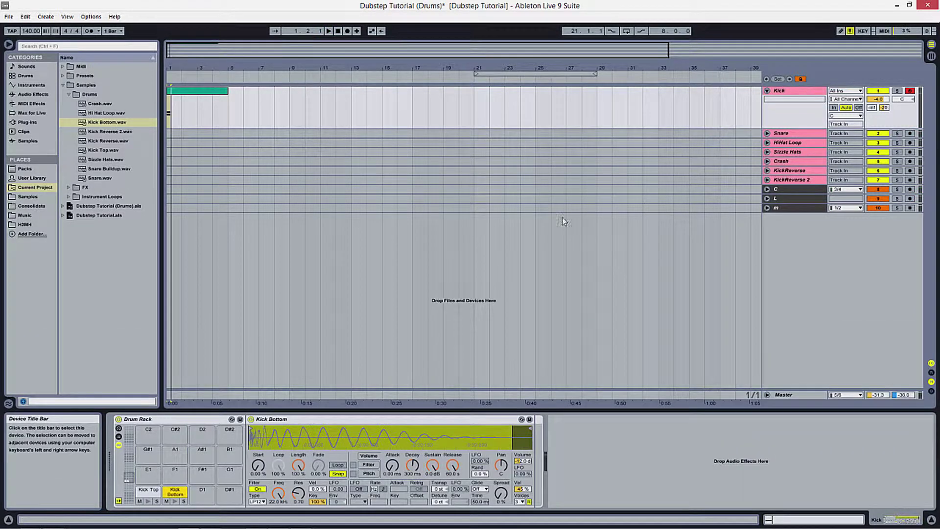
left_click(198, 420)
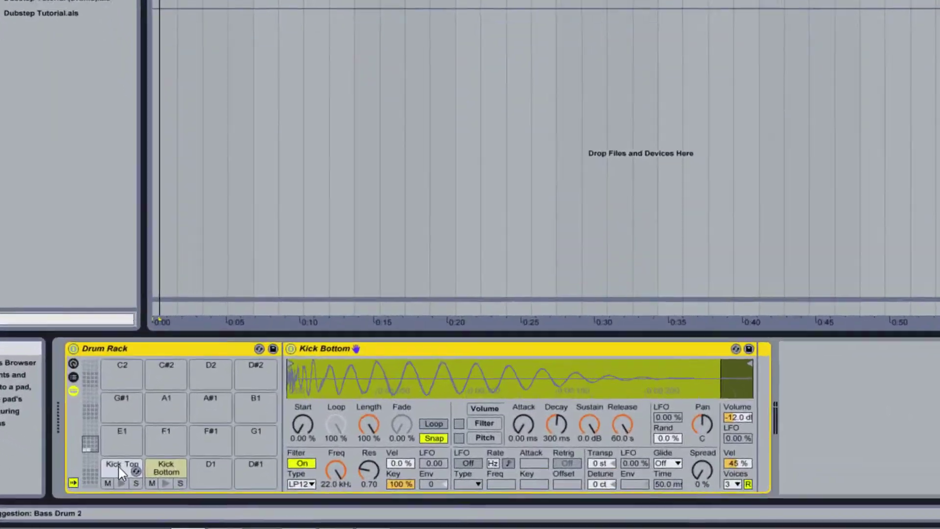
left_click(148, 491)
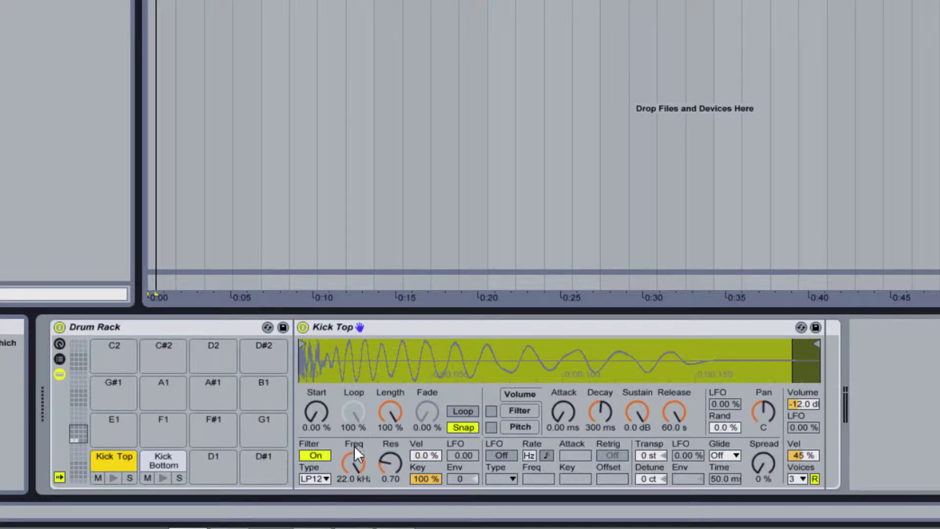
left_click(322, 483)
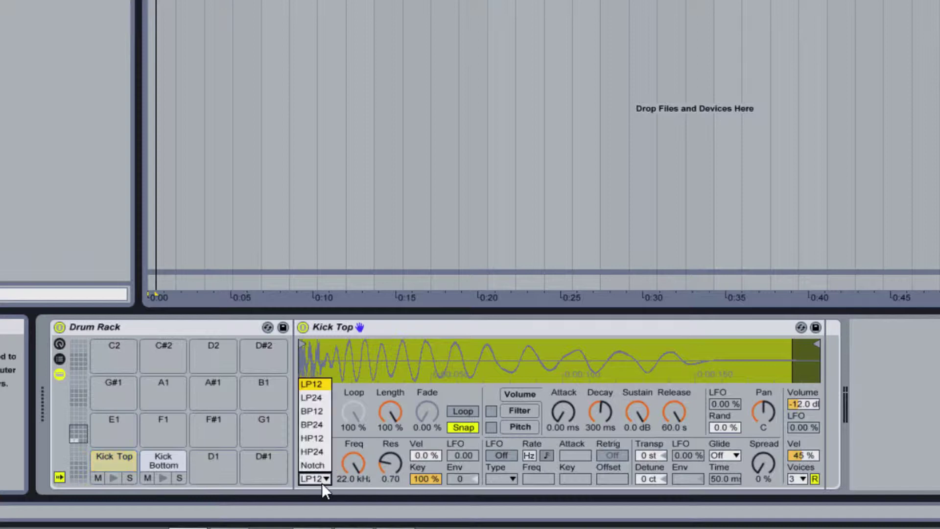
left_click(320, 453)
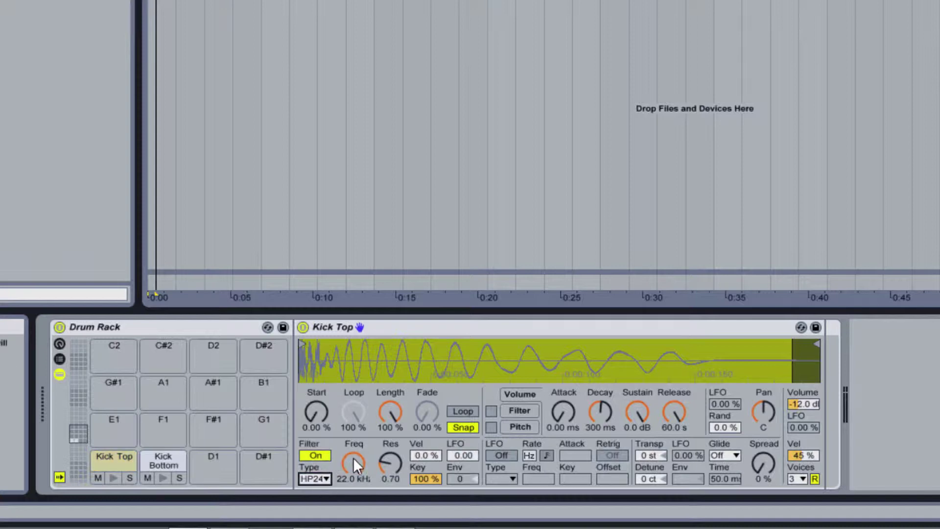
left_click_drag(363, 457, 362, 495)
left_click_drag(356, 457, 356, 463)
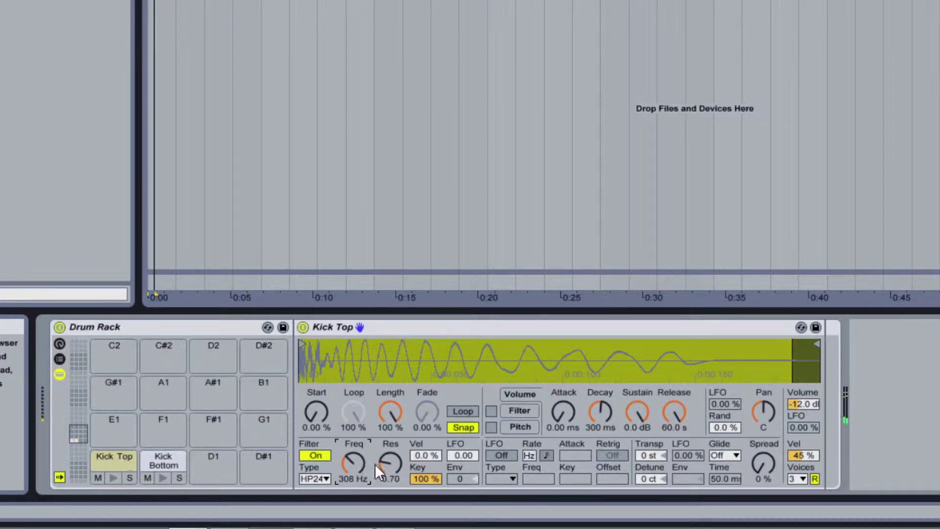
Compare the Kick Top sound with its filter off and on, leaving the filter on
left_click(314, 454)
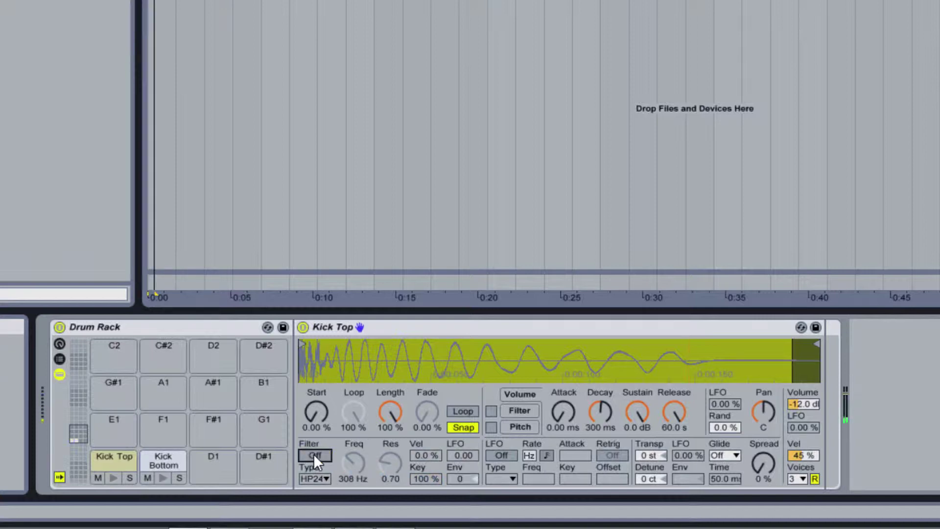
left_click(313, 454)
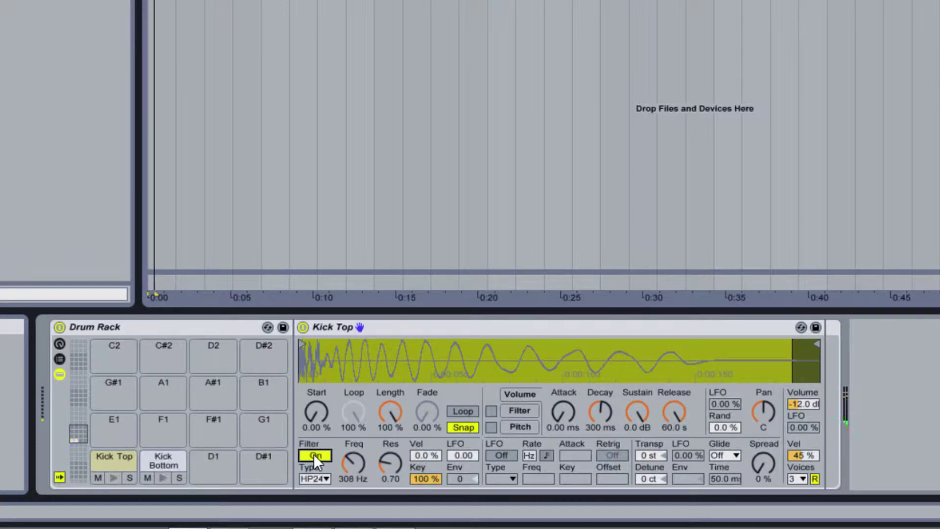
left_click(314, 454)
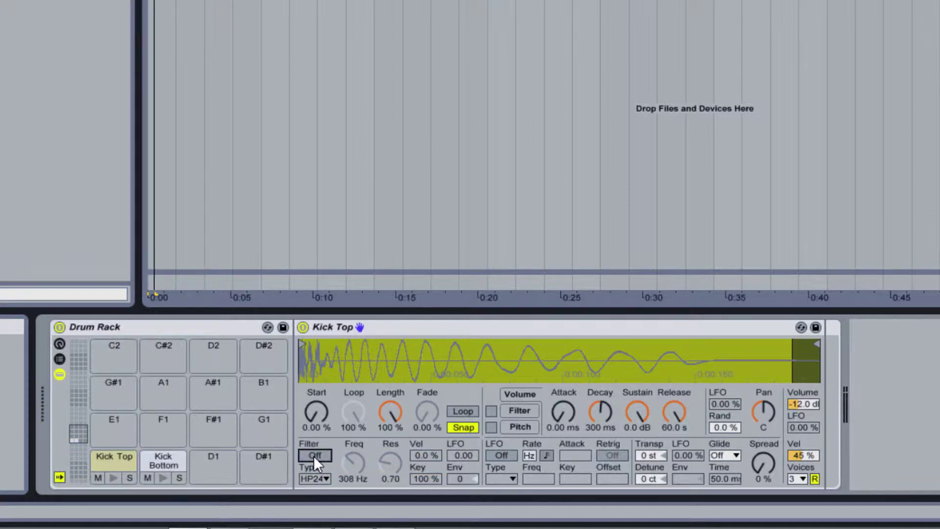
left_click(313, 455)
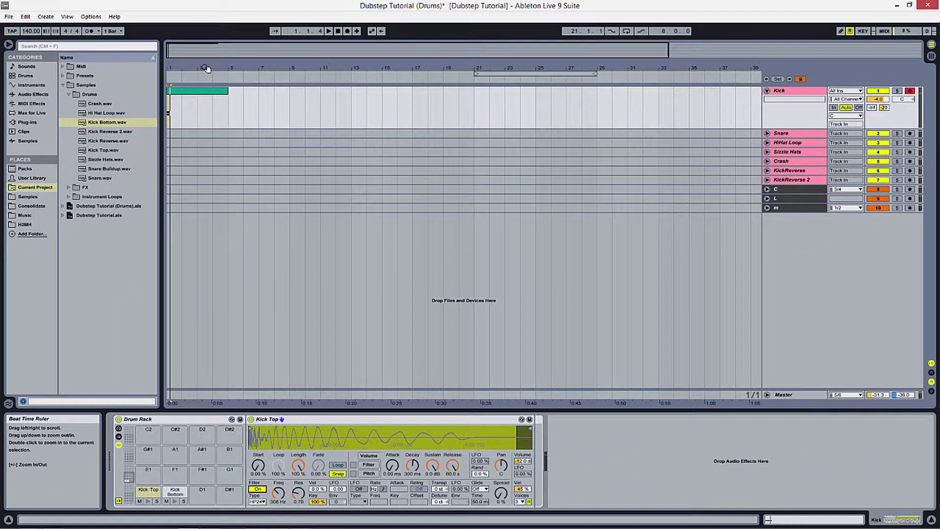
Replace the Kick track's clip at bar 1 with the project's Kick Intro.mid, without importing its tempo and time signature data
left_click_drag(205, 68, 207, 90)
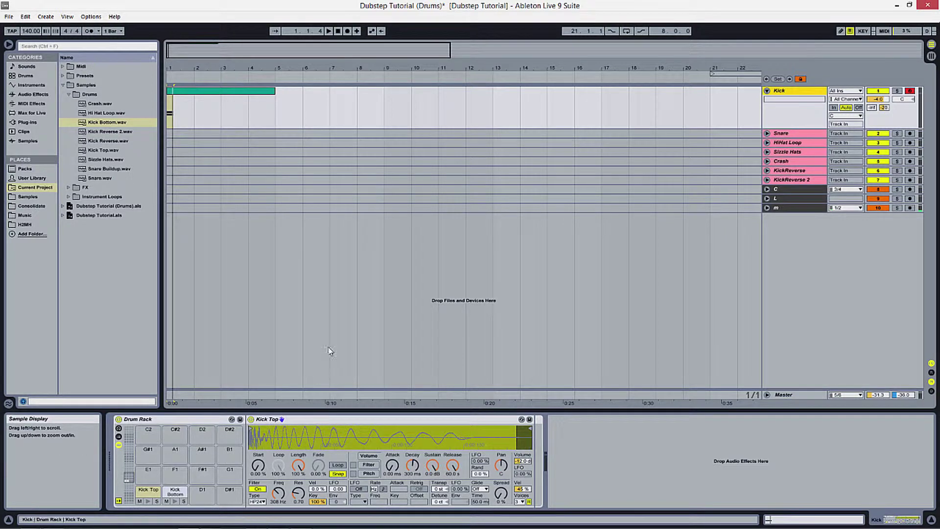
left_click(70, 95)
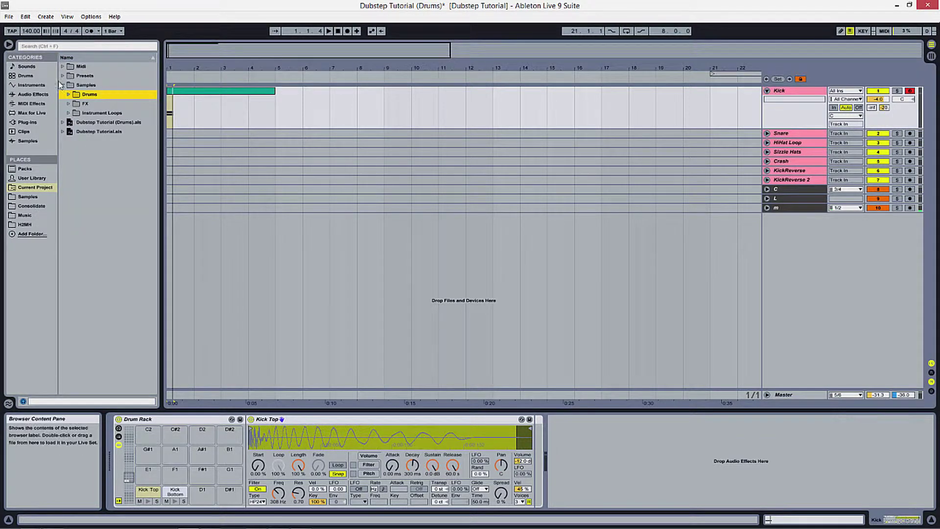
left_click(62, 85)
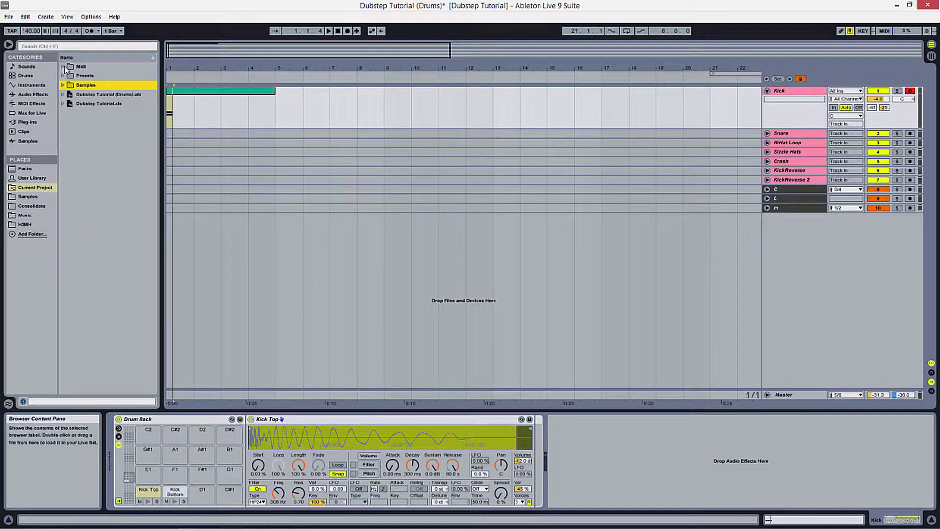
left_click(64, 65)
left_click(90, 85)
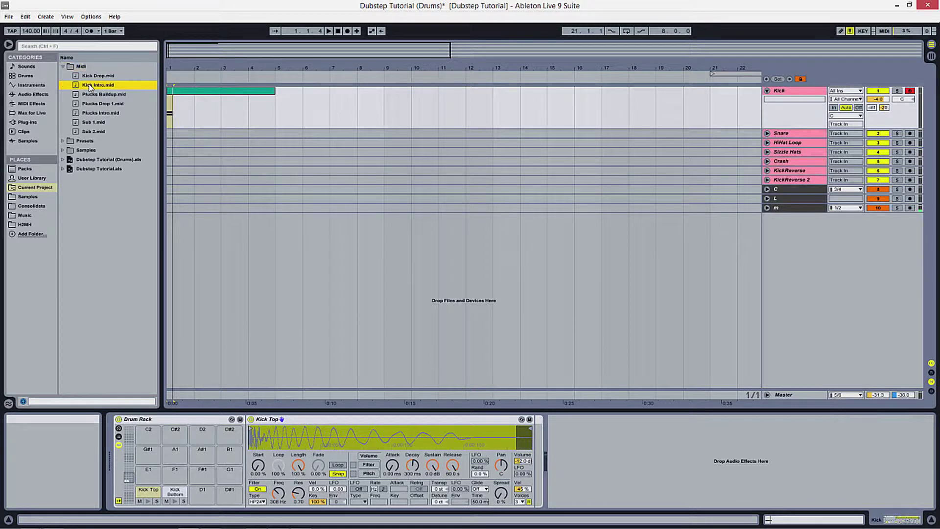
mouse_move(90, 89)
left_mouse_down()
mouse_move(165, 101)
mouse_move(171, 114)
left_mouse_up()
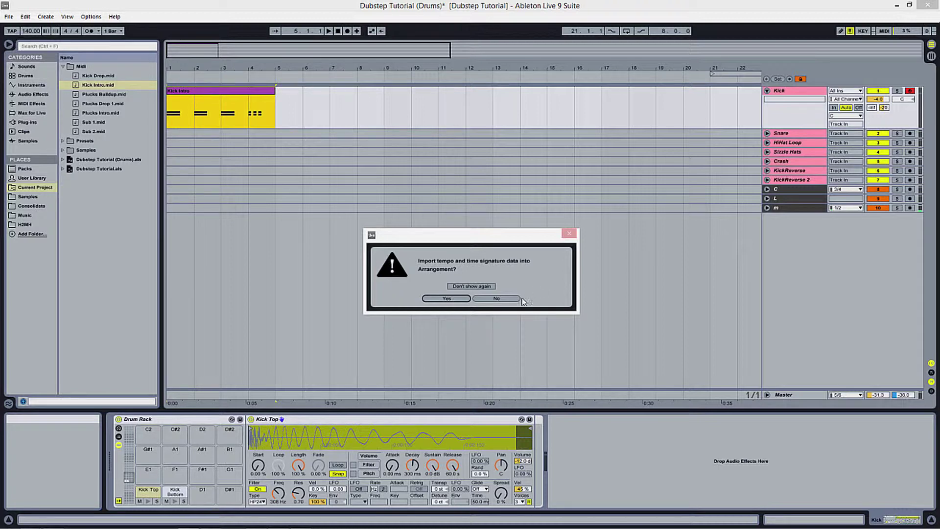
left_click(504, 299)
Play back the Kick Intro clip from bar 1
left_click(174, 125)
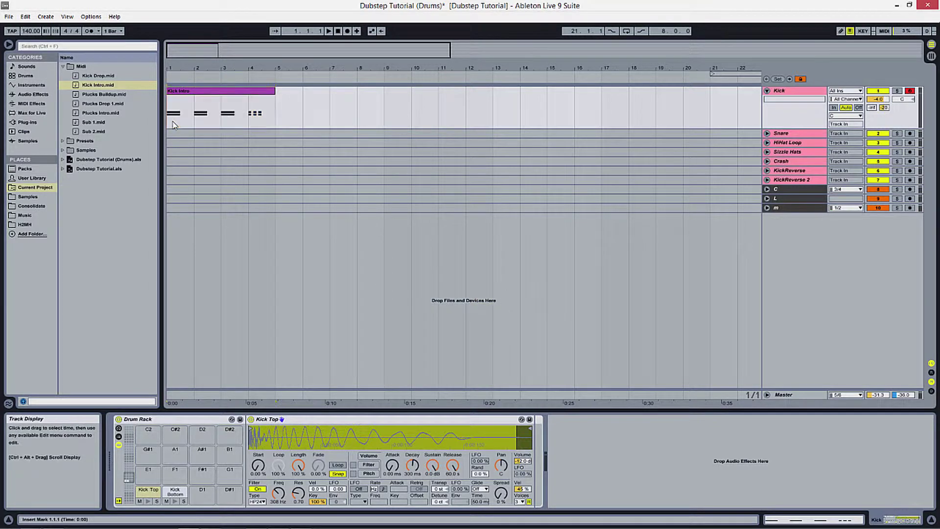
key("space")
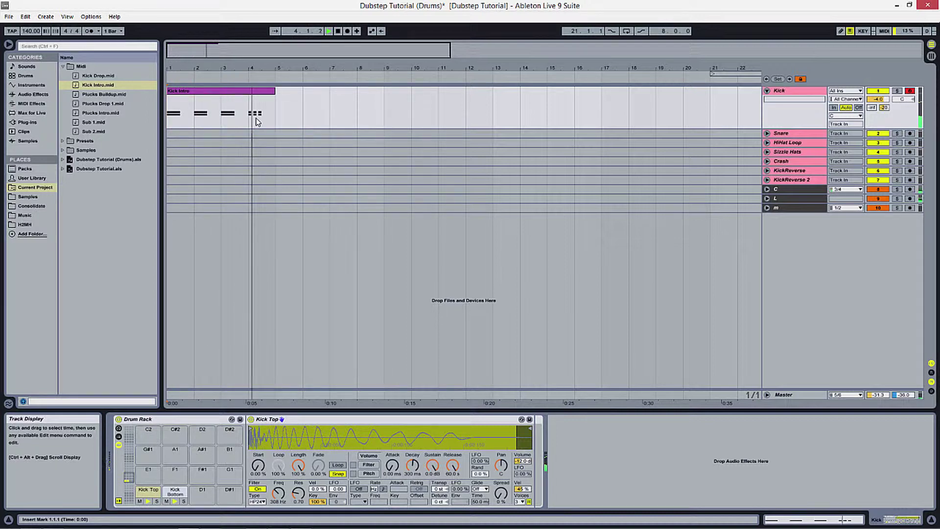
key("space")
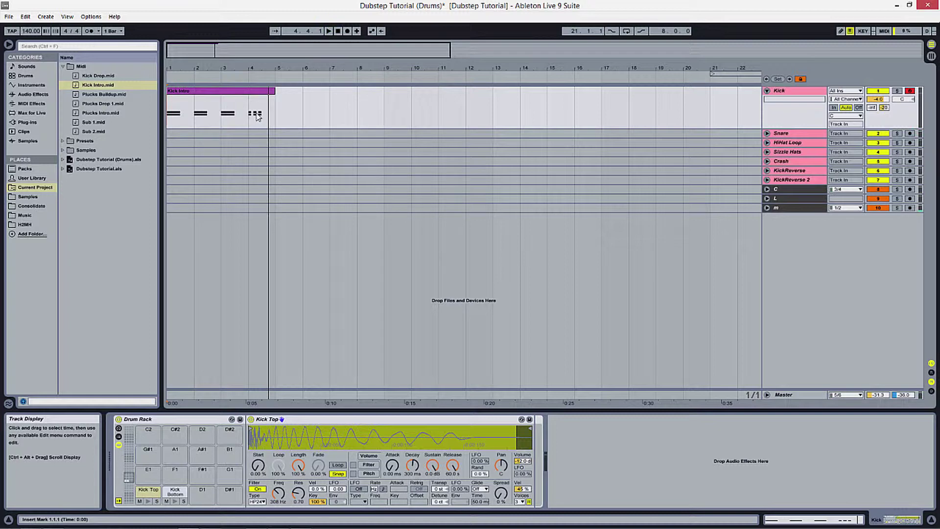
Place Snare.wav from the project's drum samples on the unfolded Snare track at bar 2
left_click(63, 66)
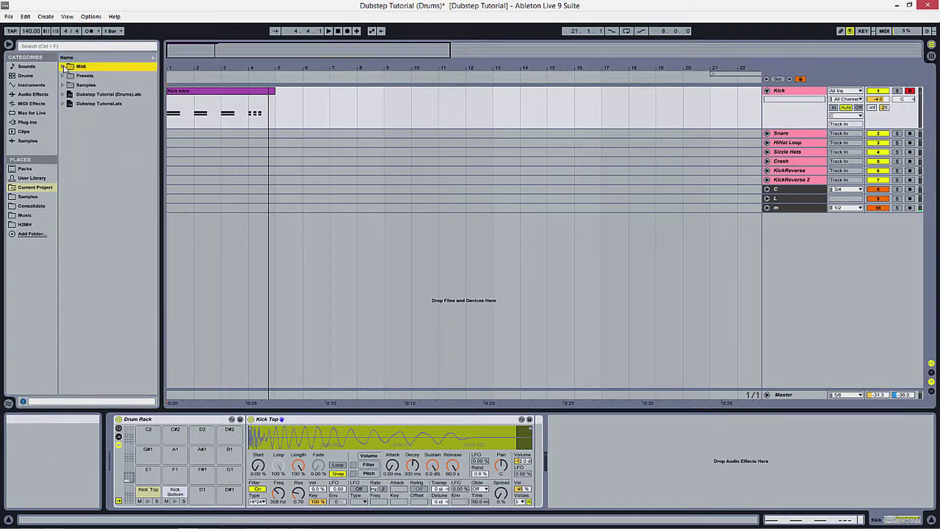
left_click(62, 85)
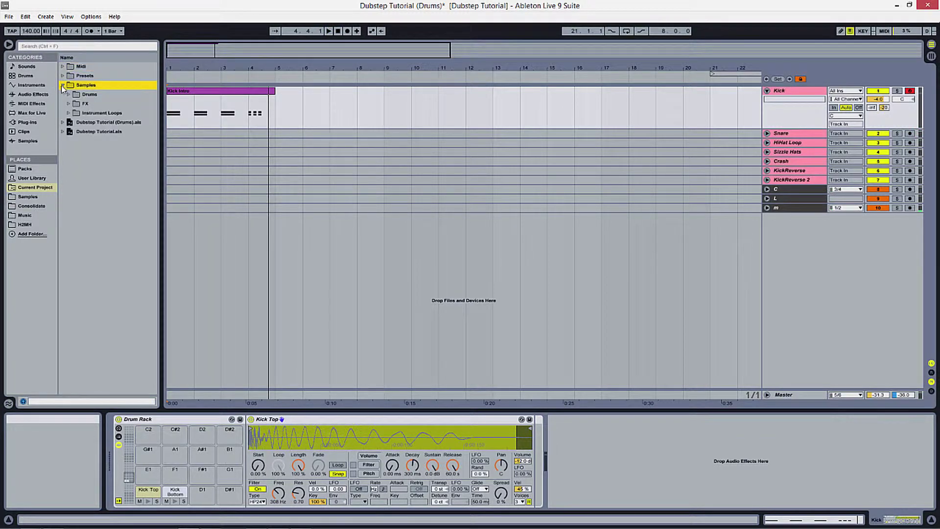
left_click(69, 94)
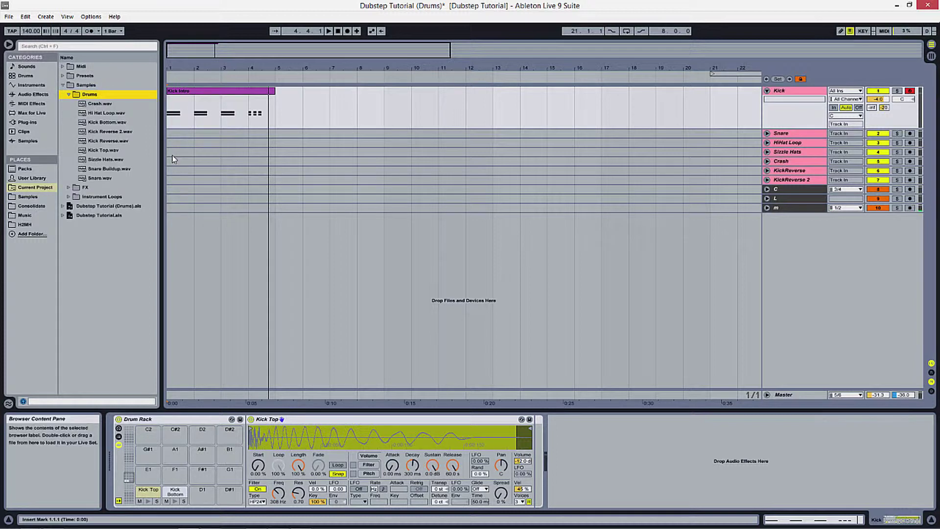
left_click(768, 133)
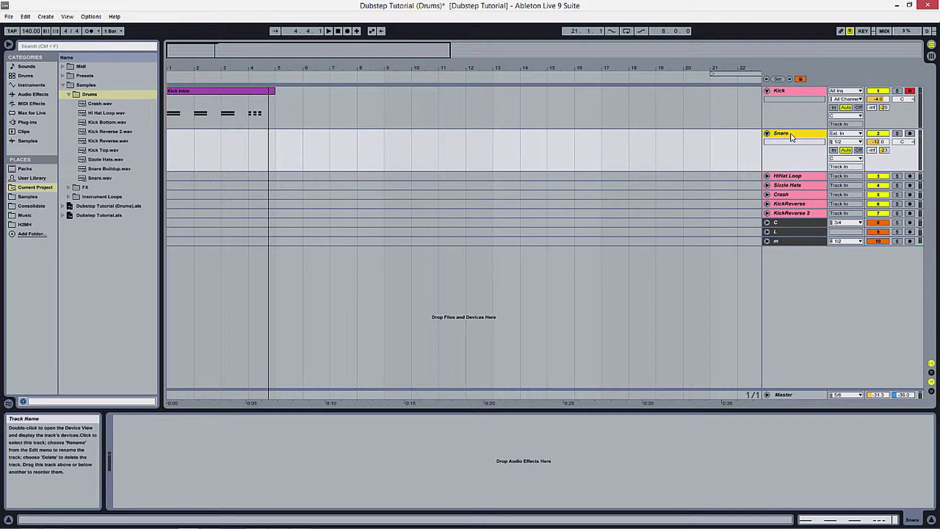
right_click(780, 137)
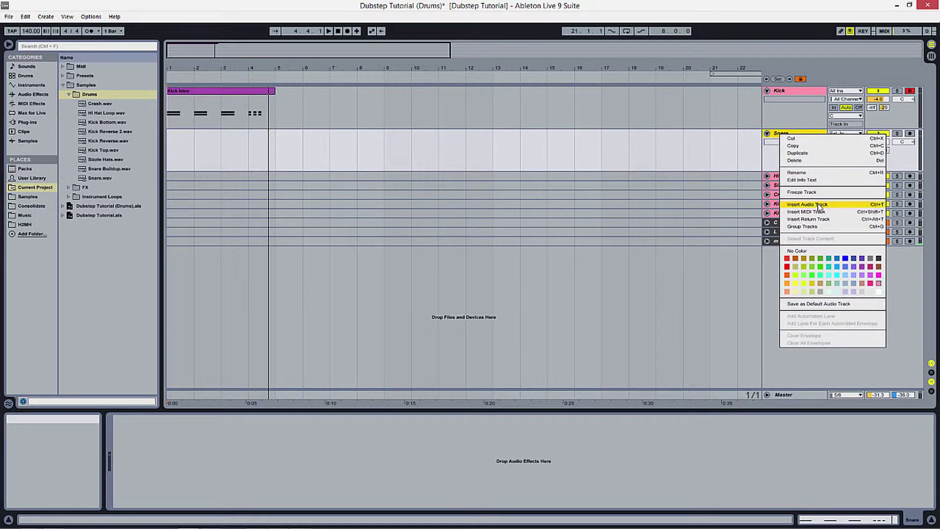
left_click(803, 93)
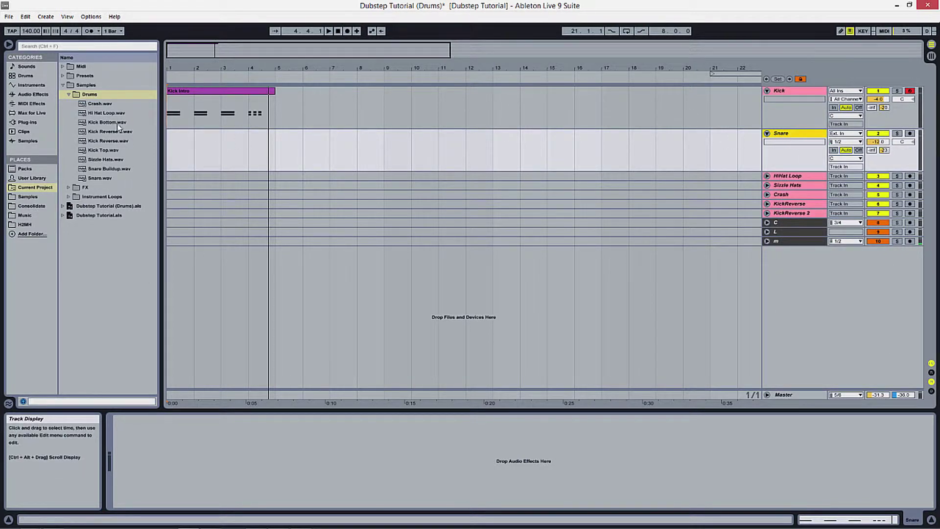
left_click_drag(95, 181, 188, 129)
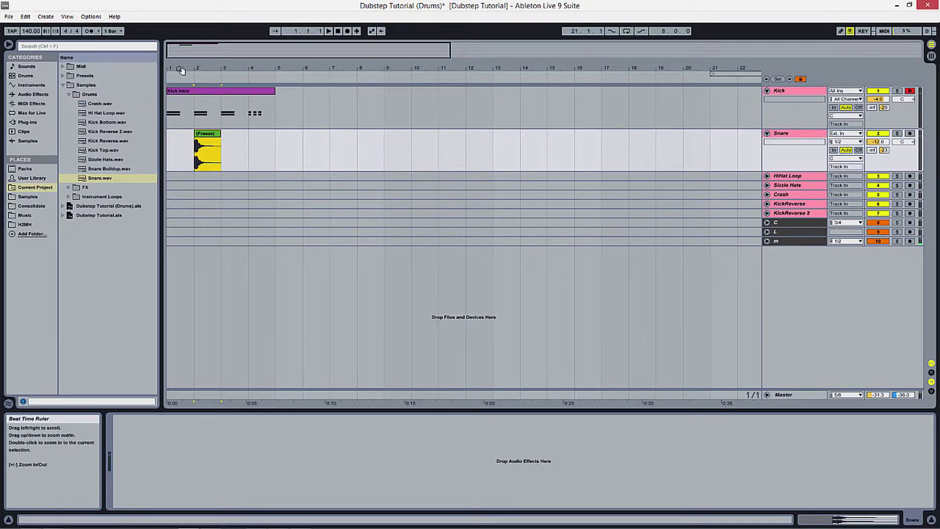
Move the snare clip to 1.3 and copy it to 2.3, 3.3 and 4.3 on the Snare track
left_click_drag(180, 67, 263, 118)
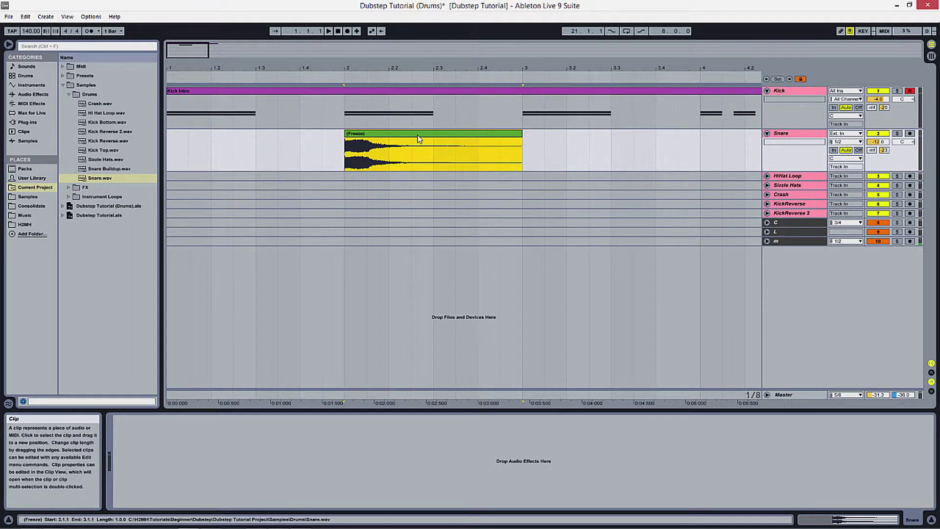
left_click_drag(402, 138, 330, 159)
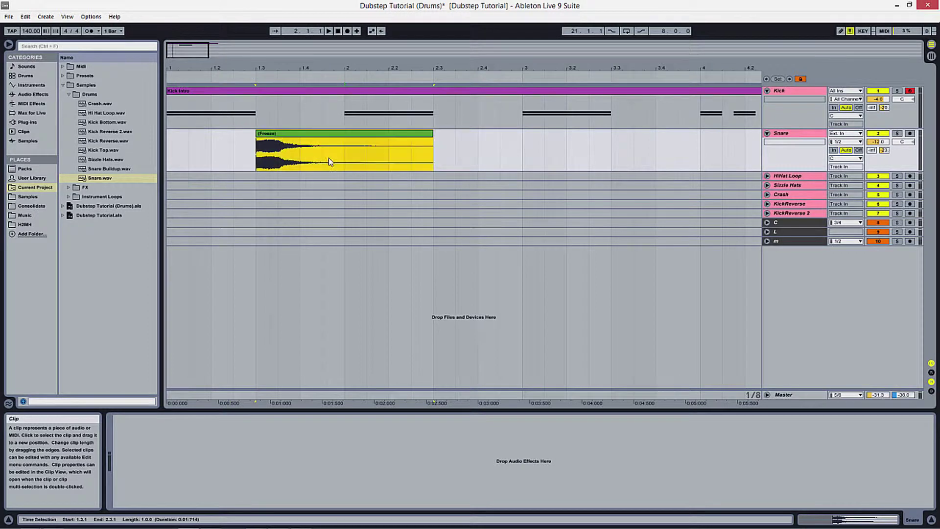
left_click(253, 155)
left_click(290, 137)
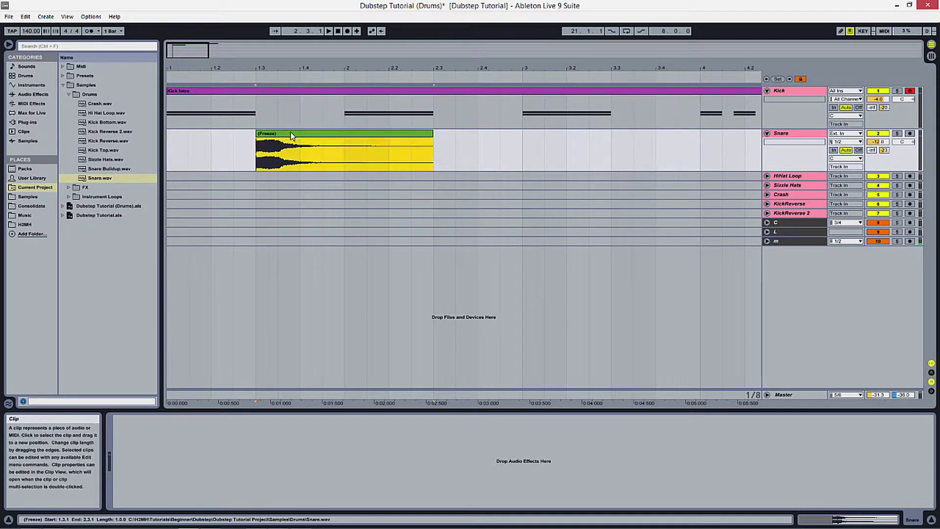
left_click_drag(290, 138, 382, 67)
left_click_drag(376, 132, 639, 143)
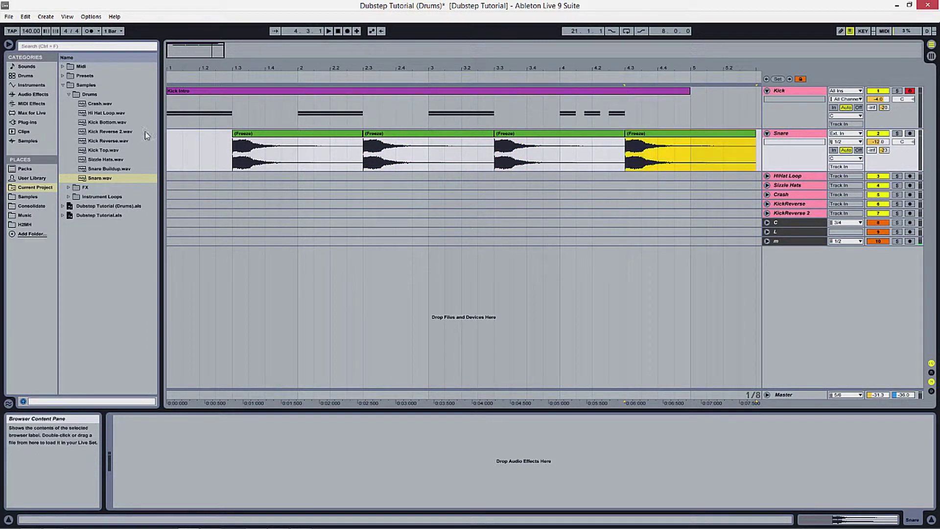
Play back the kick and snare pattern from bar 1
left_click(168, 153)
key("space")
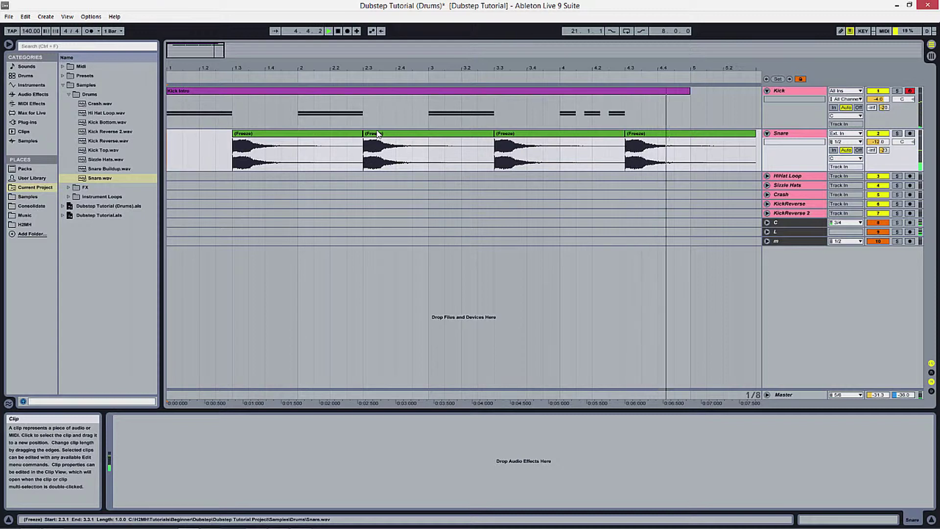
left_click(176, 153)
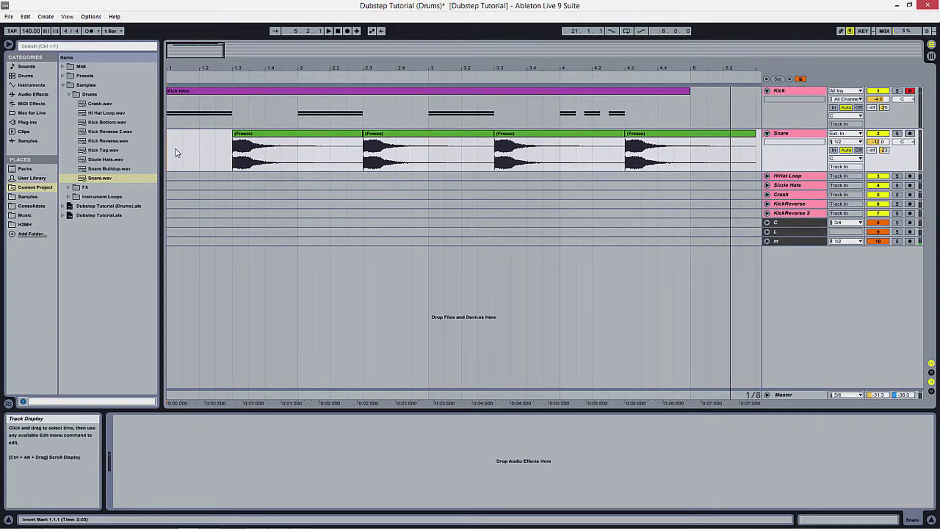
Place Hi Hat Loop.wav at bar 1 of the unfolded HiHat Loop track
left_click(767, 175)
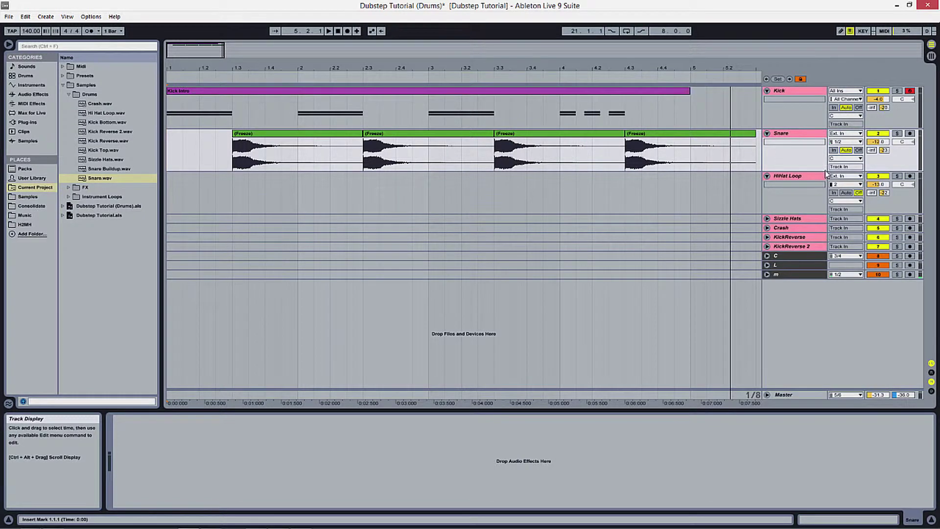
left_click(805, 178)
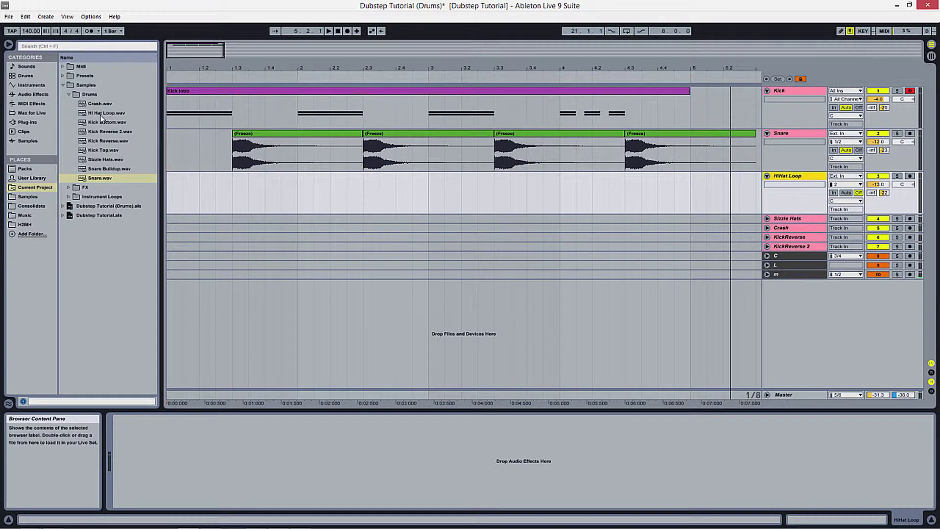
left_click_drag(109, 114, 170, 201)
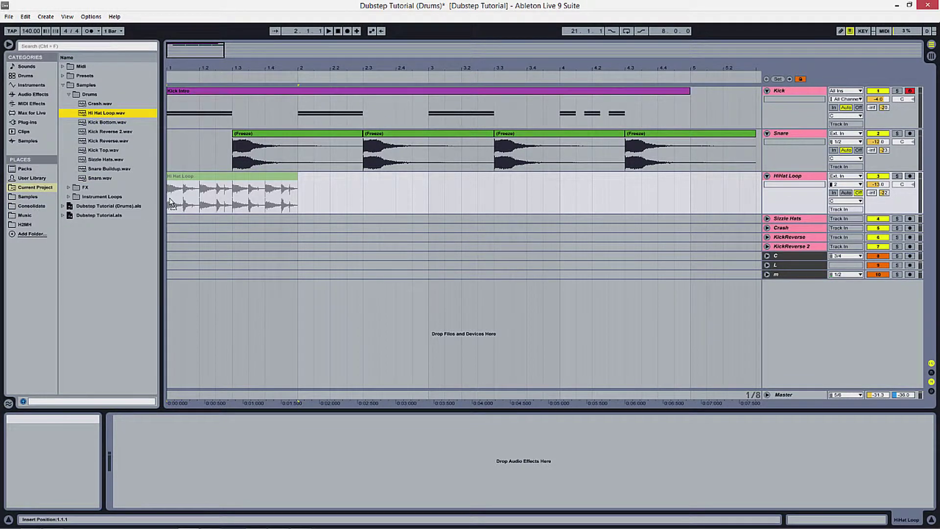
left_click(287, 169)
left_click(295, 177)
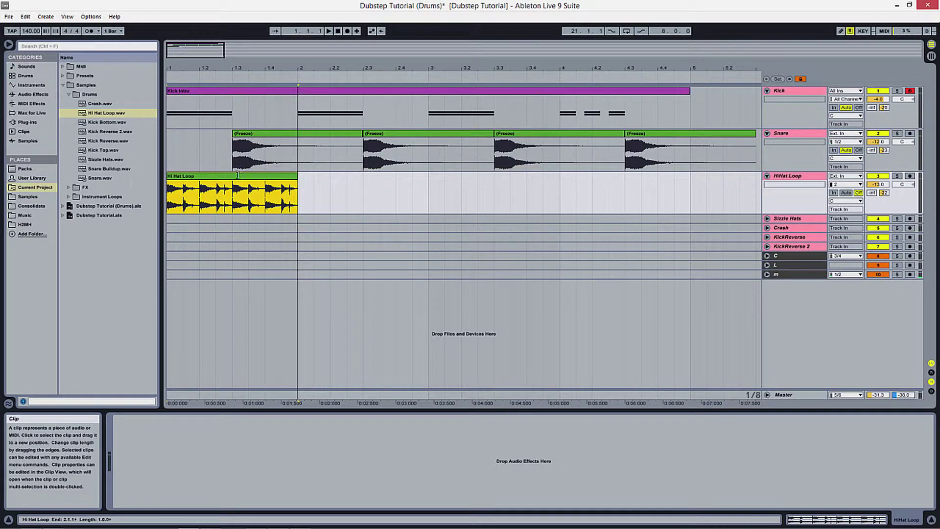
Turn on Warp and Loop for the Hi Hat Loop clip and extend it to the end of the Kick Intro clip
double_click(270, 181)
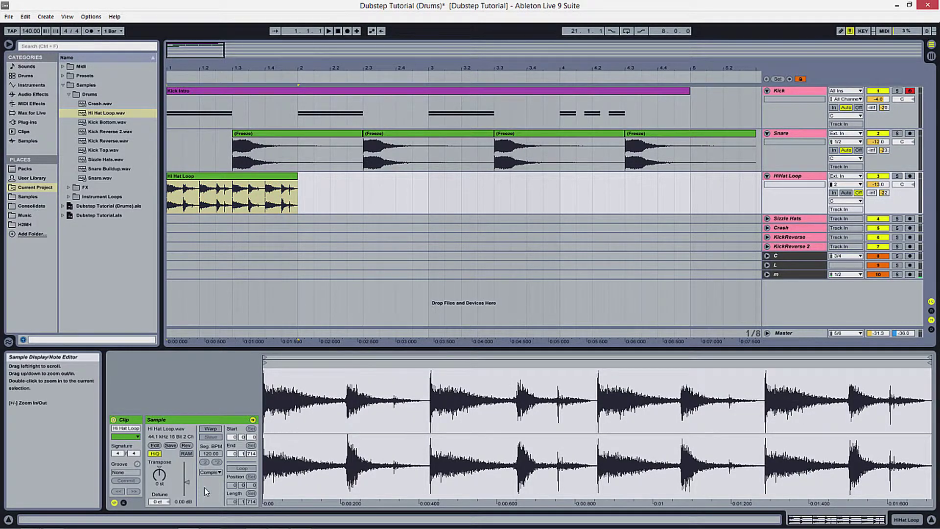
left_click(211, 429)
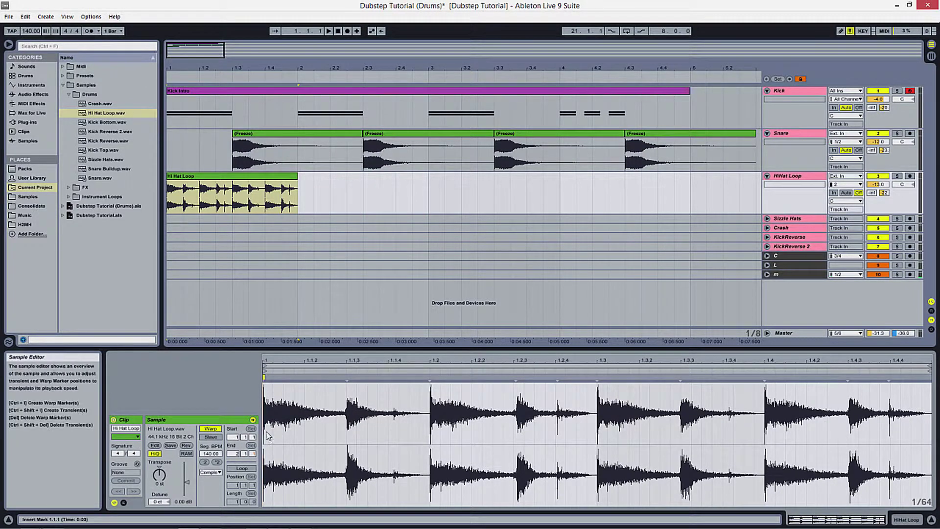
left_click(241, 468)
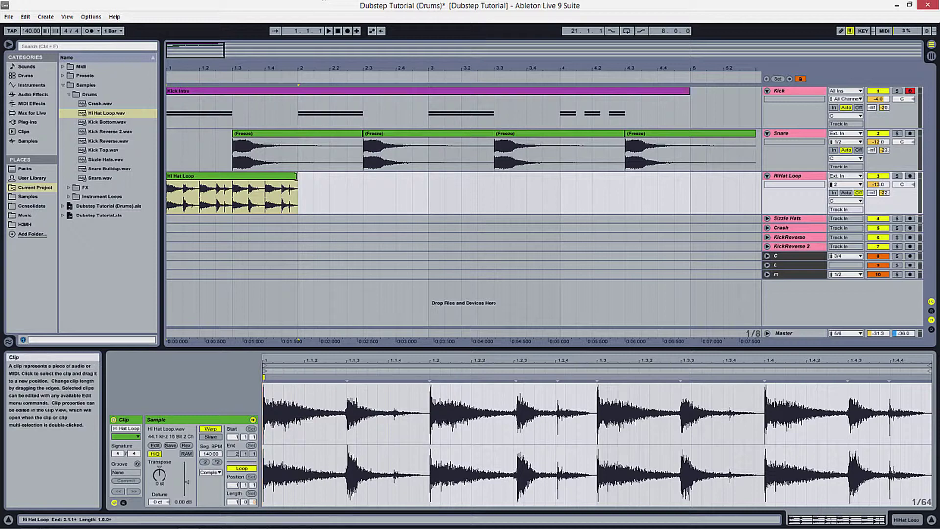
left_click_drag(296, 176, 688, 177)
Play back the kick, snare and hi-hat loop together from bar 1
left_click(169, 200)
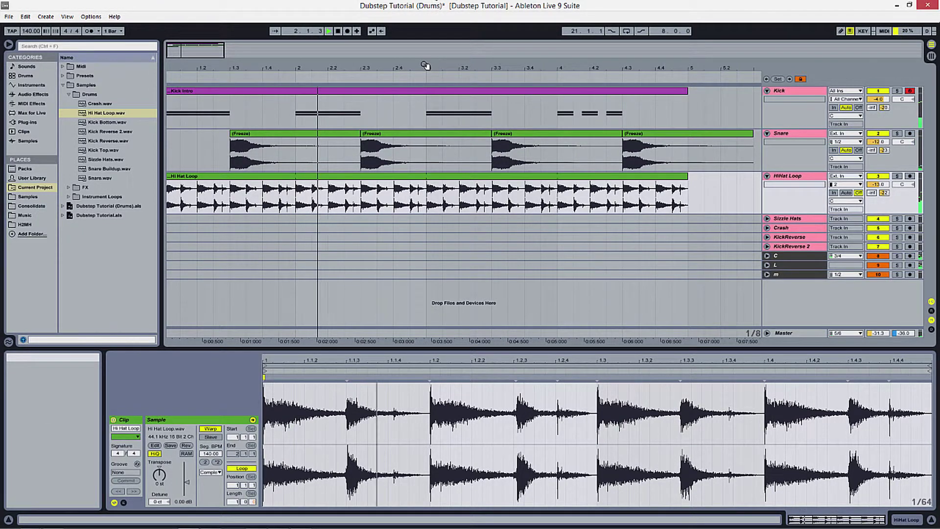
left_click_drag(426, 66, 426, 44)
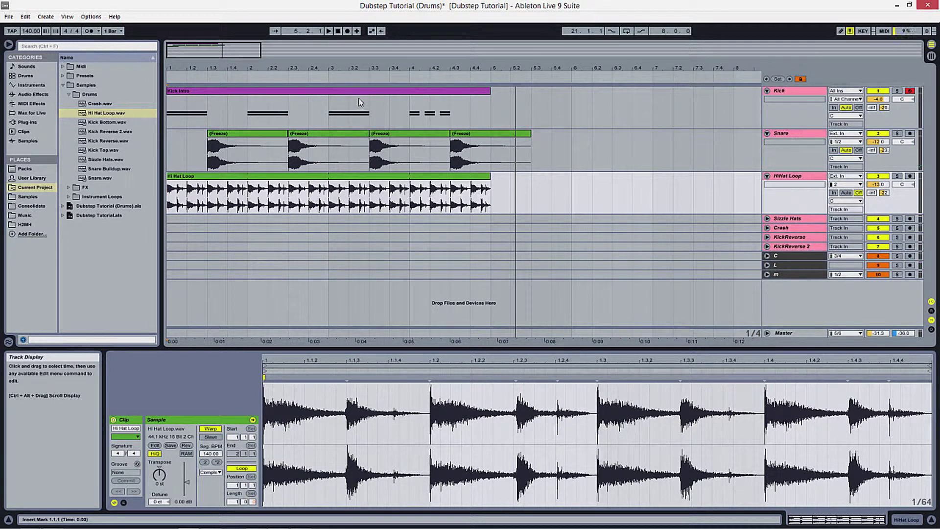
Place Sizzle Hats.wav at bar 1 of the unfolded Sizzle Hats track
left_click(814, 220)
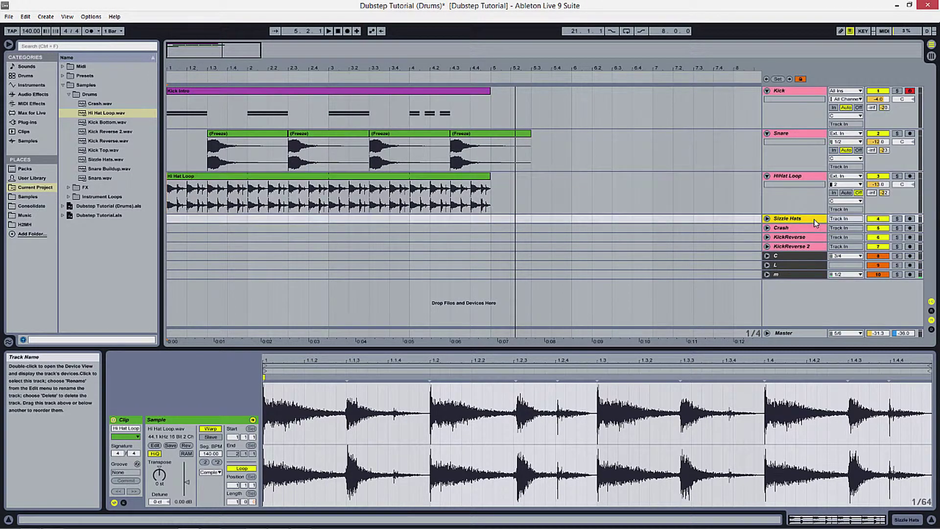
left_click(767, 219)
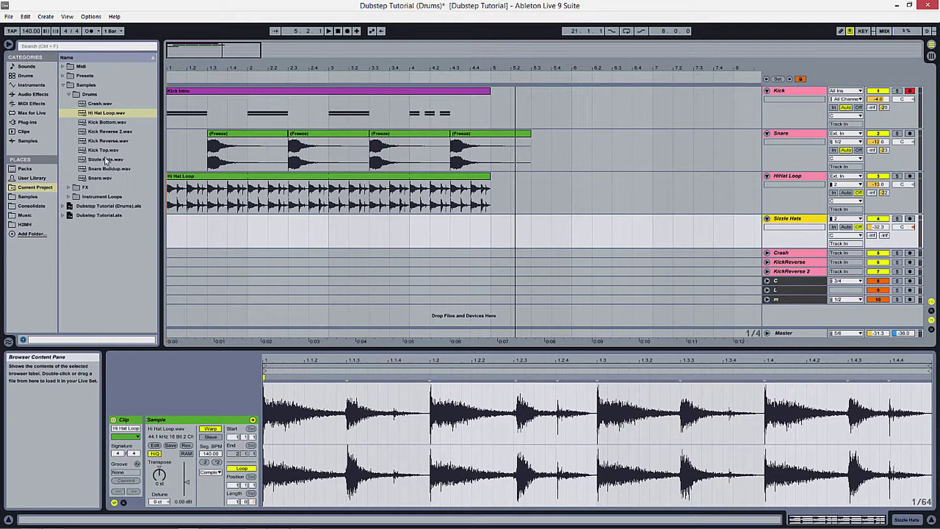
left_click_drag(105, 162, 174, 233)
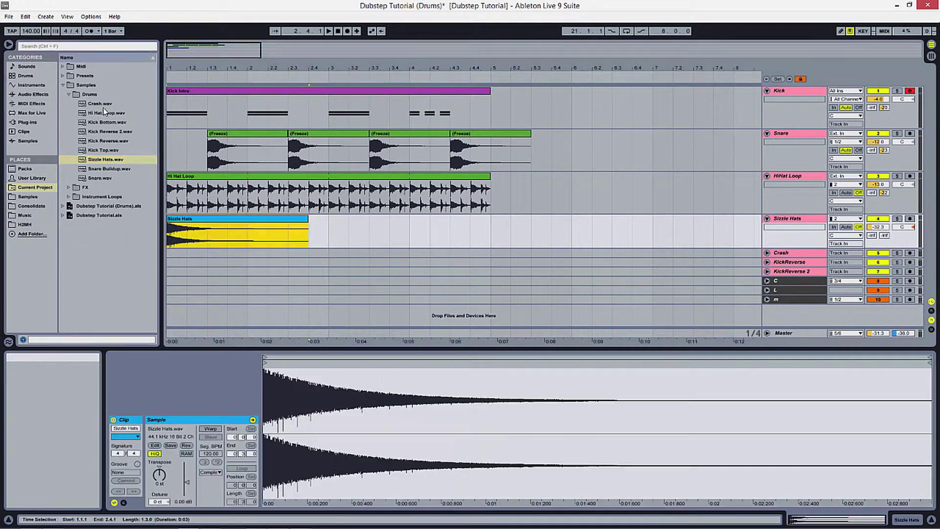
Shorten the Sizzle Hats clip to one beat, ending at 1.2
key("z")
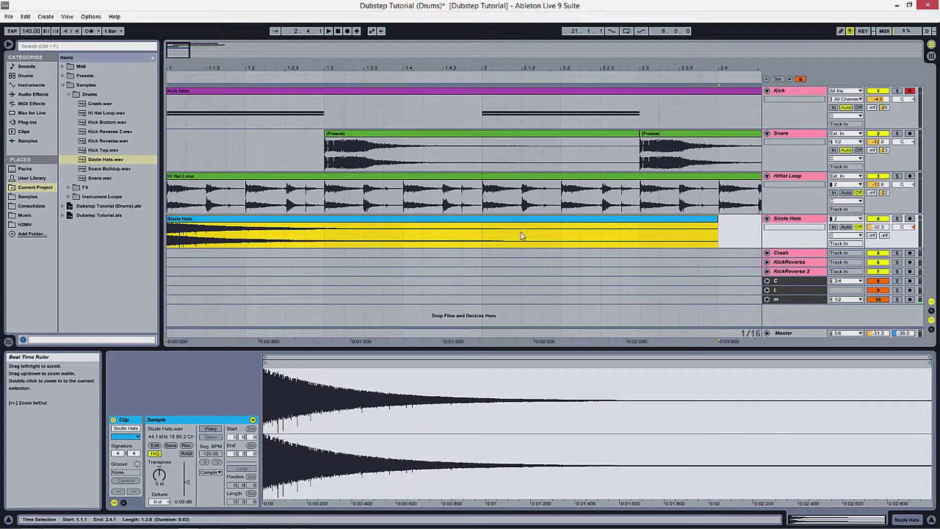
left_click_drag(710, 219, 250, 221)
left_click(286, 231)
left_click(223, 228)
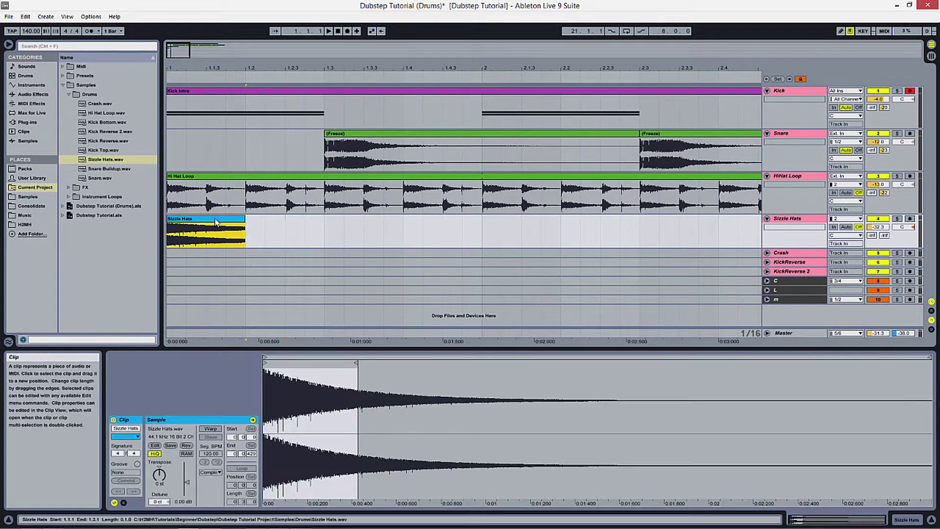
Duplicate the one-beat Sizzle Hats clip onto every beat of bars 1 to 4
left_click_drag(185, 221, 430, 236)
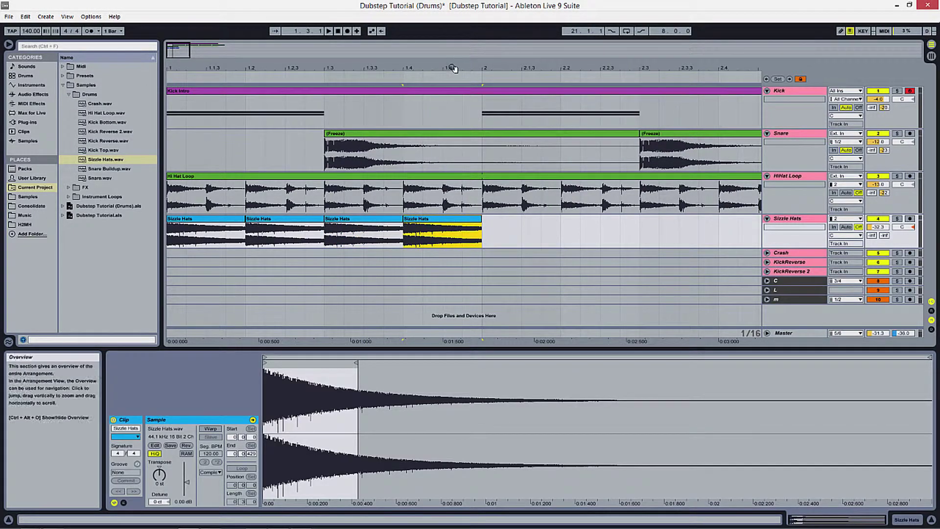
left_click_drag(454, 68, 455, 44)
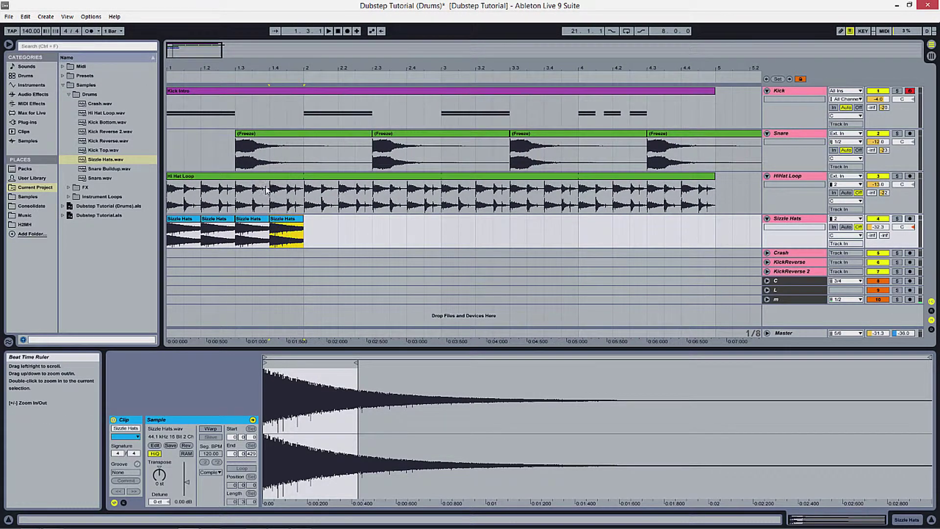
left_click(167, 238)
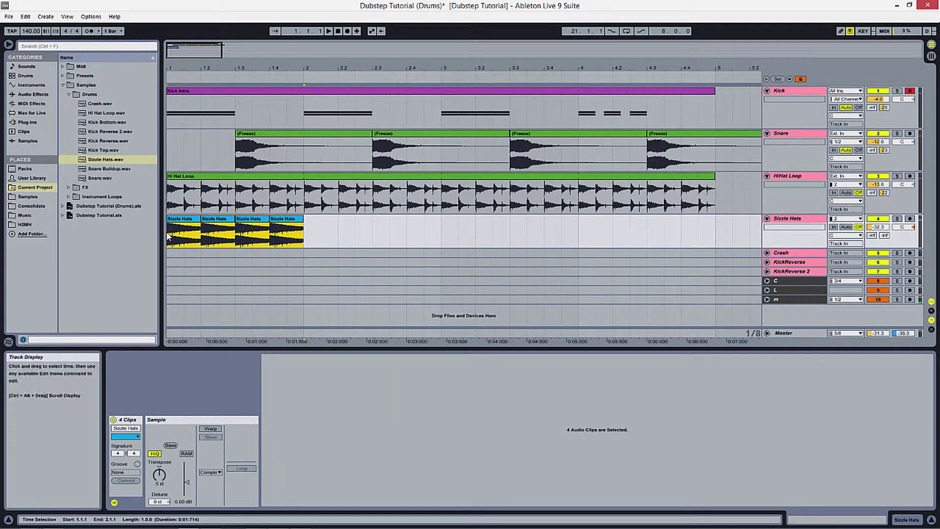
key("ctrl+d")
key("ctrl+d")
key("ctrl+d")
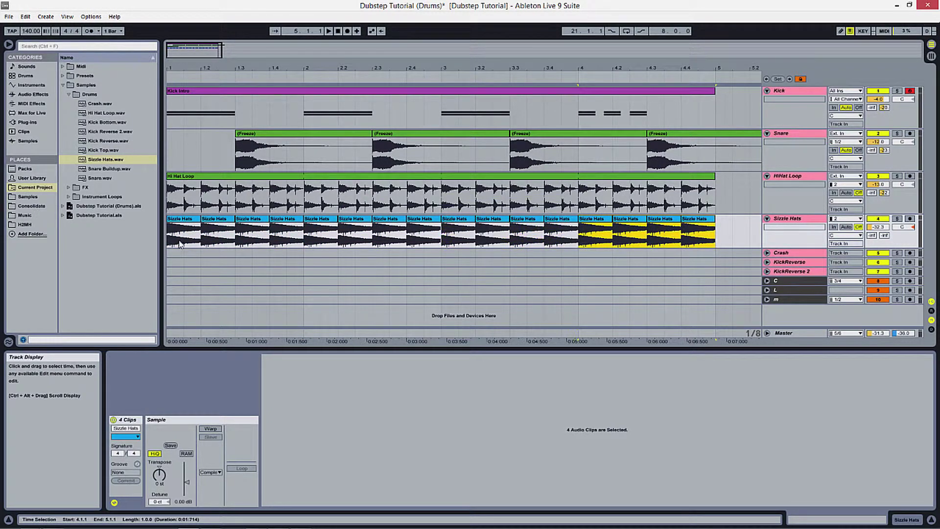
Play back the full drum pattern with the sizzle hats from bar 1
left_click(171, 244)
key("space")
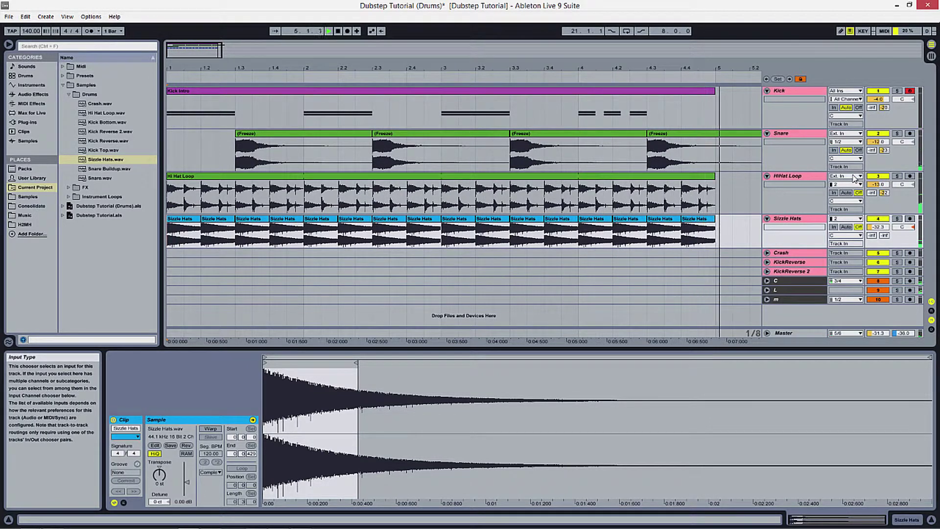
key("space")
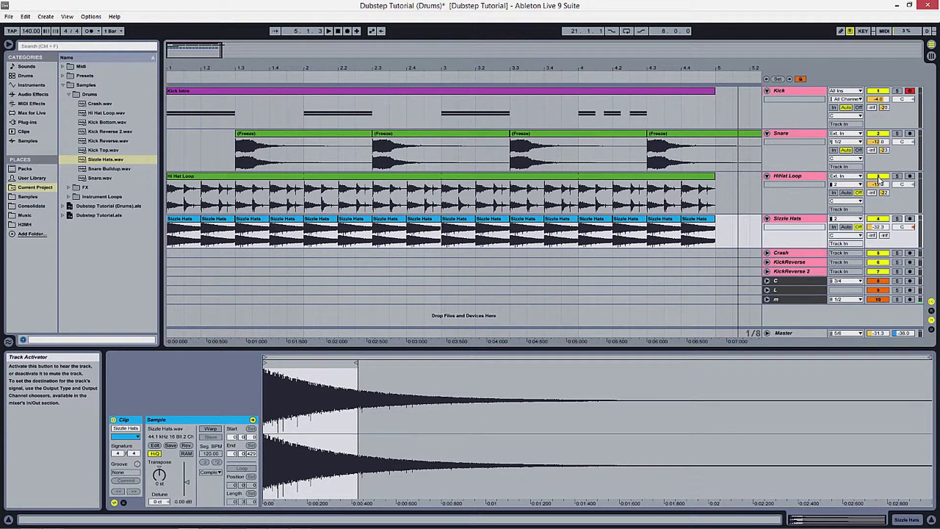
Mute the HiHat Loop track temporarily and play the pattern from bar 1 to compare it
left_click(879, 177)
key("space")
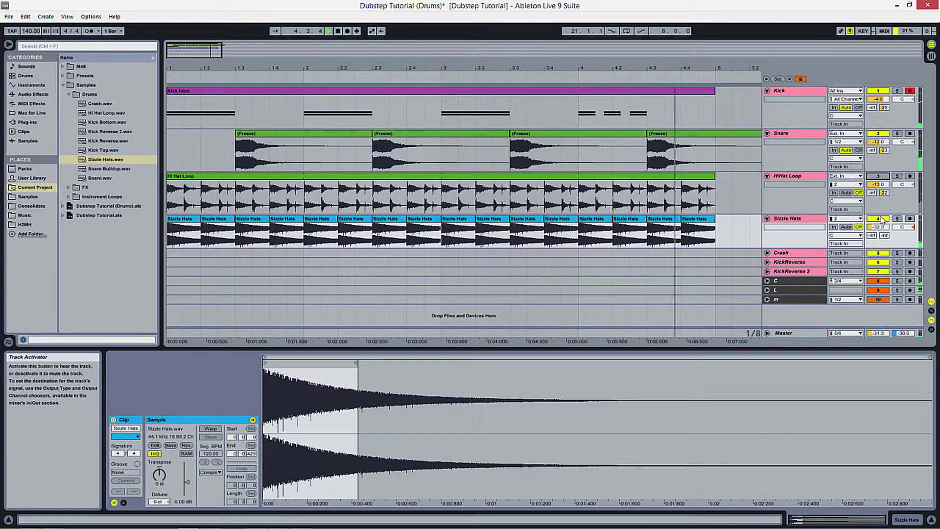
key("space")
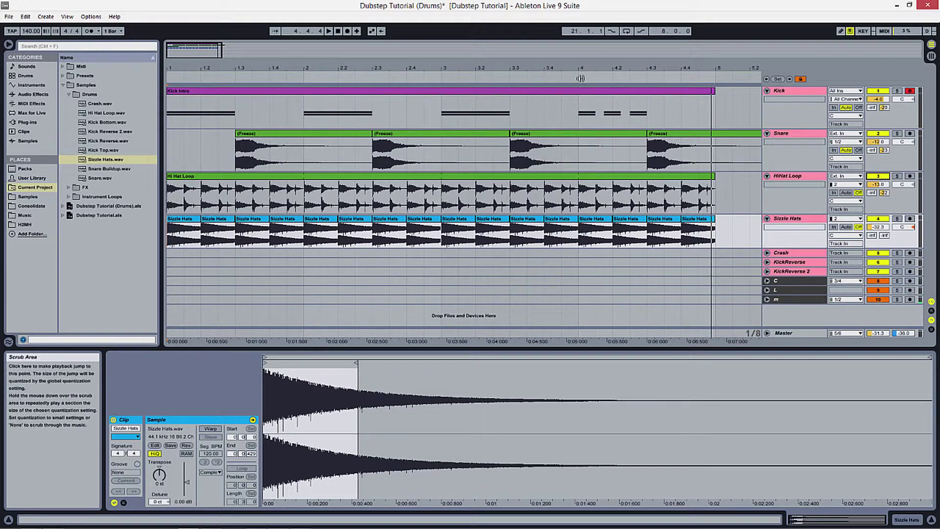
Unfold the Crash track and place Crash.wav on it at bar 1
left_click(767, 253)
scroll(200, 255, "down", 1)
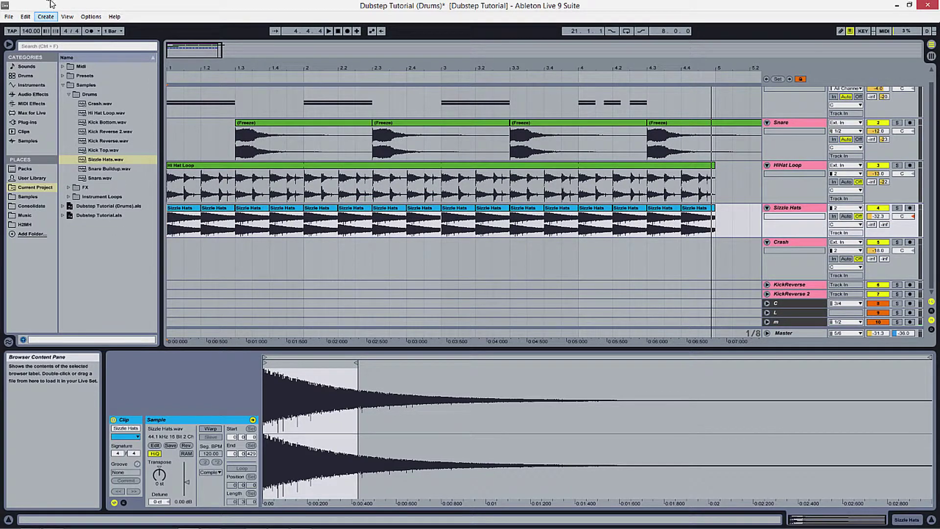
left_click_drag(92, 108, 170, 262)
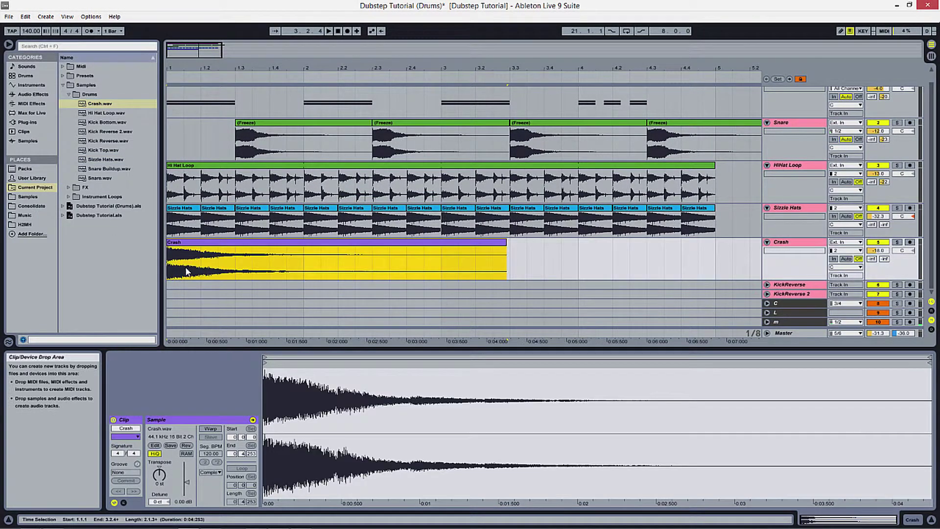
Play back the pattern from bar 1 with the crash included
left_click(218, 267)
left_click(166, 266)
key("space")
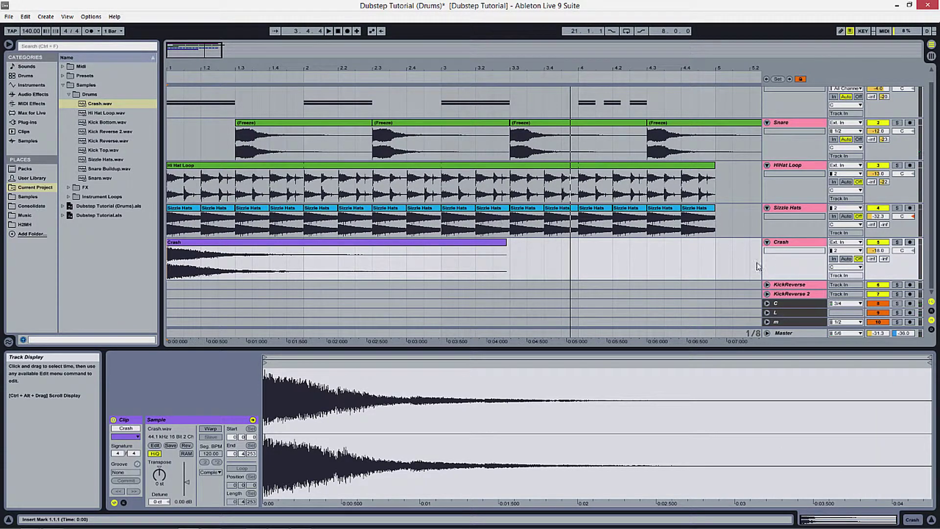
Unfold the KickReverse and KickReverse 2 tracks and increase their heights
scroll(758, 266, "up", 1)
scroll(638, 201, "down", 1)
scroll(685, 220, "up", 1)
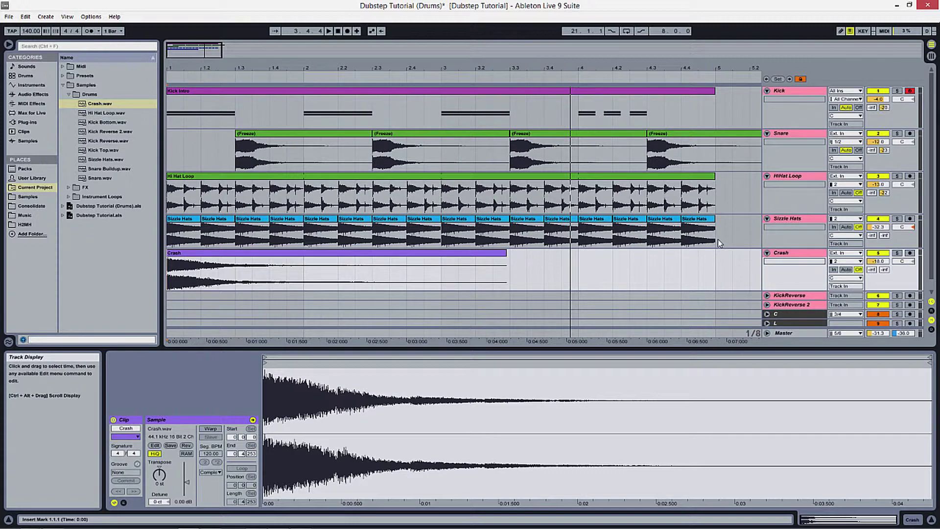
scroll(424, 252, "down", 1)
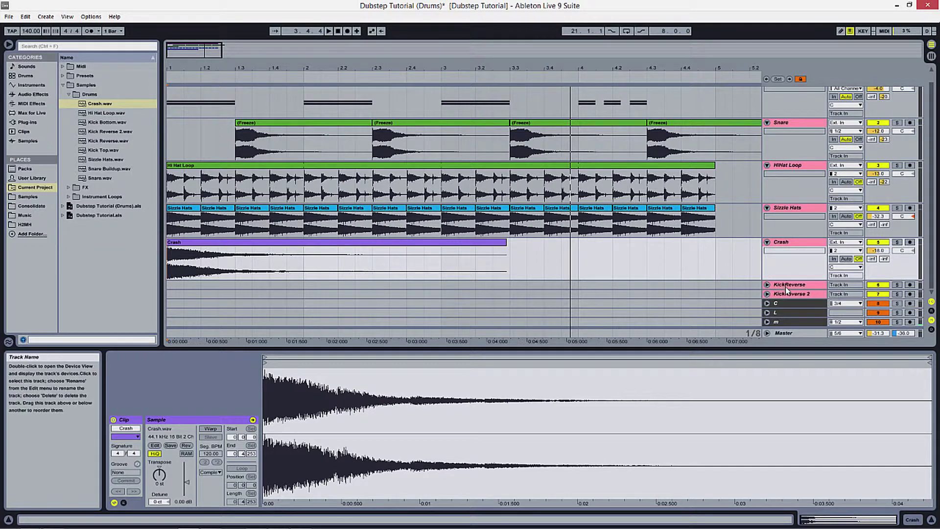
left_click(767, 285)
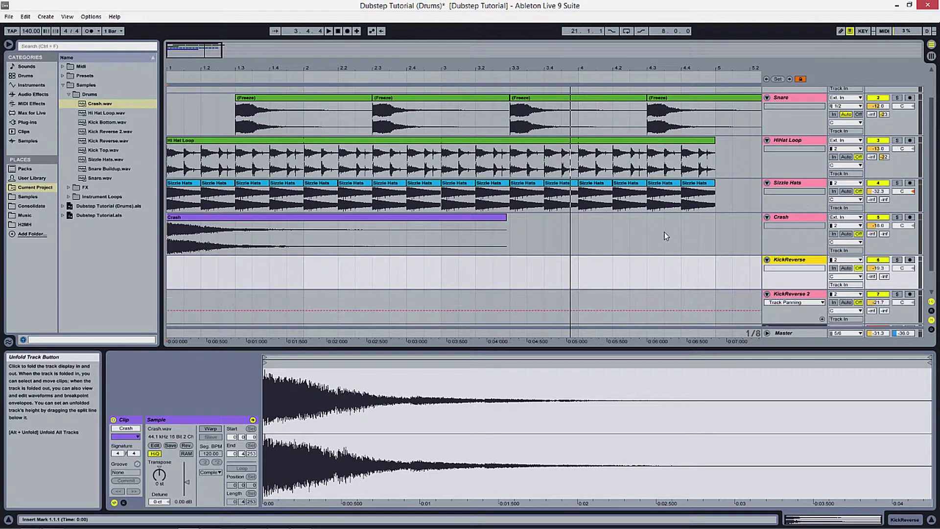
scroll(663, 233, "up", 3)
scroll(556, 254, "down", 5)
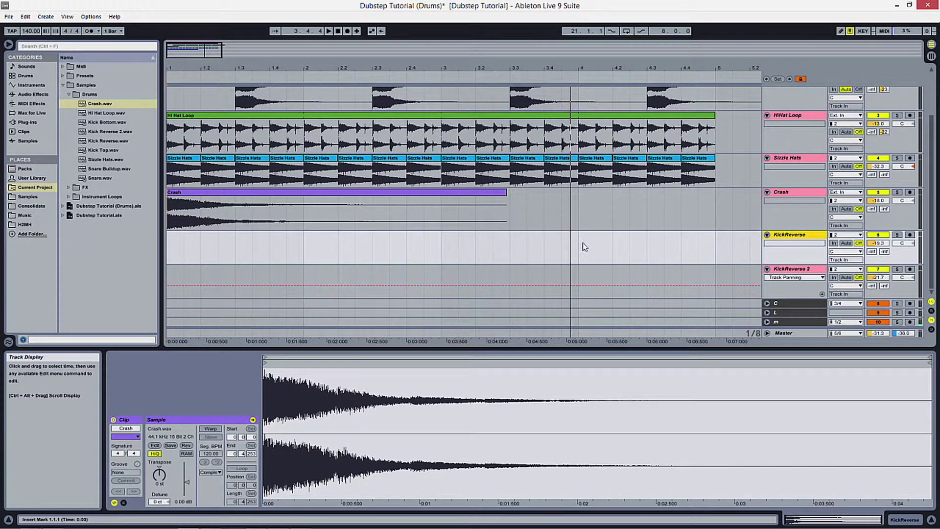
scroll(656, 291, "up", 4)
scroll(654, 273, "down", 3)
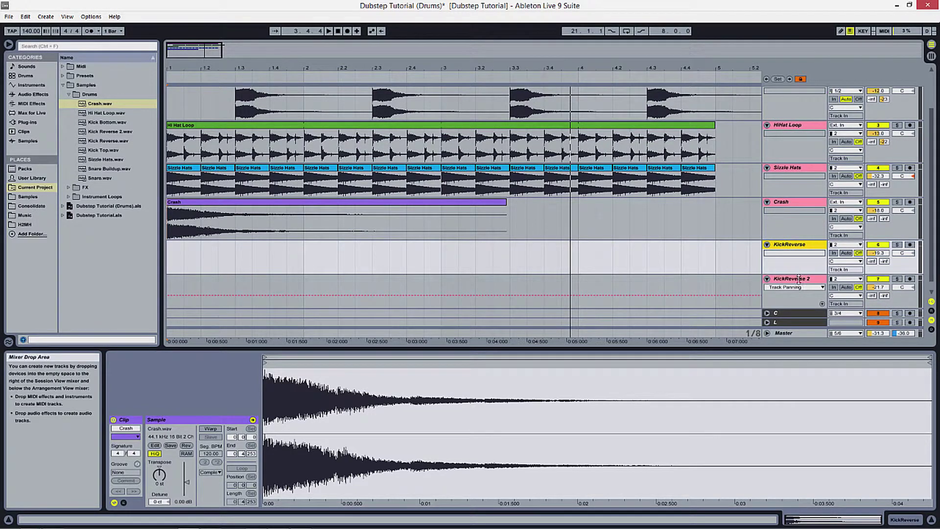
scroll(802, 292, "down", 2)
left_click_drag(802, 297, 802, 304)
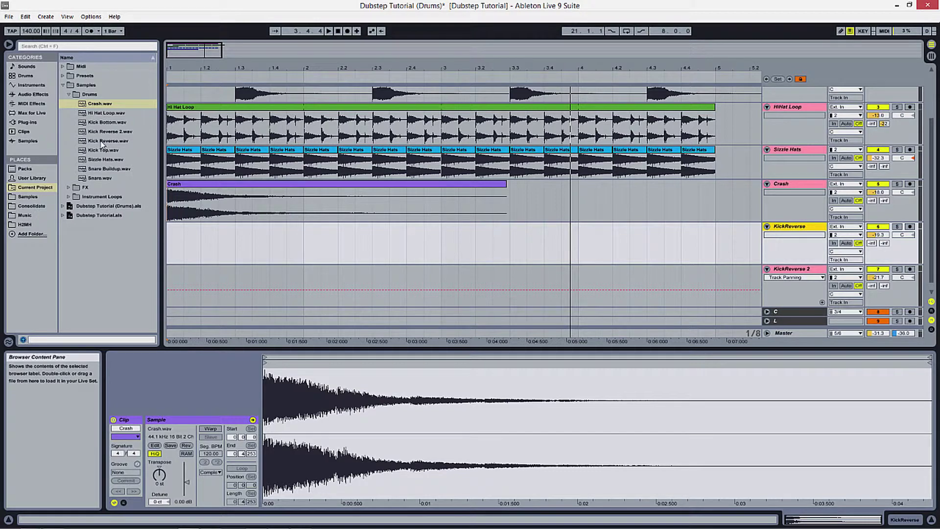
Add Kick Reverse.wav to the KickReverse track and position it from 4.3 to the start of bar 5
left_click_drag(101, 142, 241, 236)
mouse_move(278, 69)
left_mouse_down()
mouse_move(274, 49)
mouse_move(271, 67)
left_mouse_up()
left_click_drag(265, 227, 656, 230)
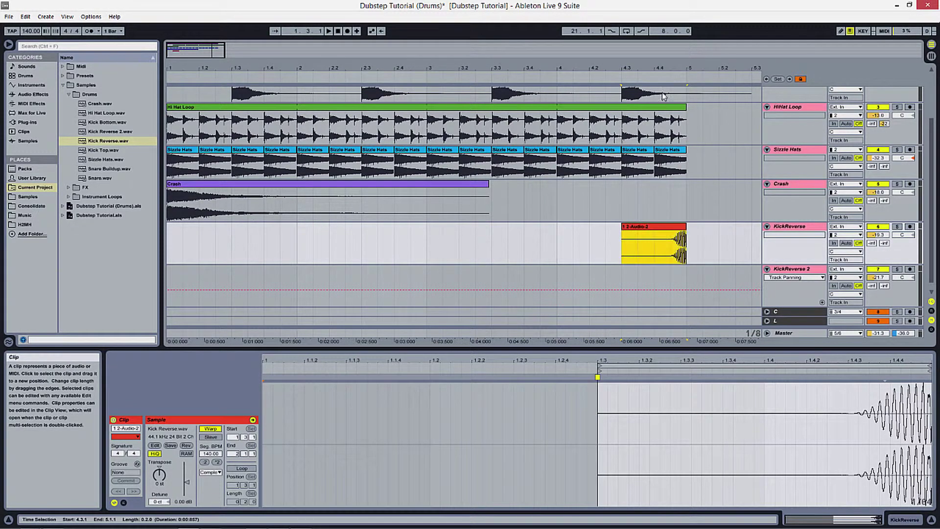
Duplicate bars 1 to 4 of the Kick, Snare, HiHat Loop and Sizzle Hats tracks three times, up to bar 17
left_click_drag(663, 66, 661, 46)
scroll(443, 214, "up", 3)
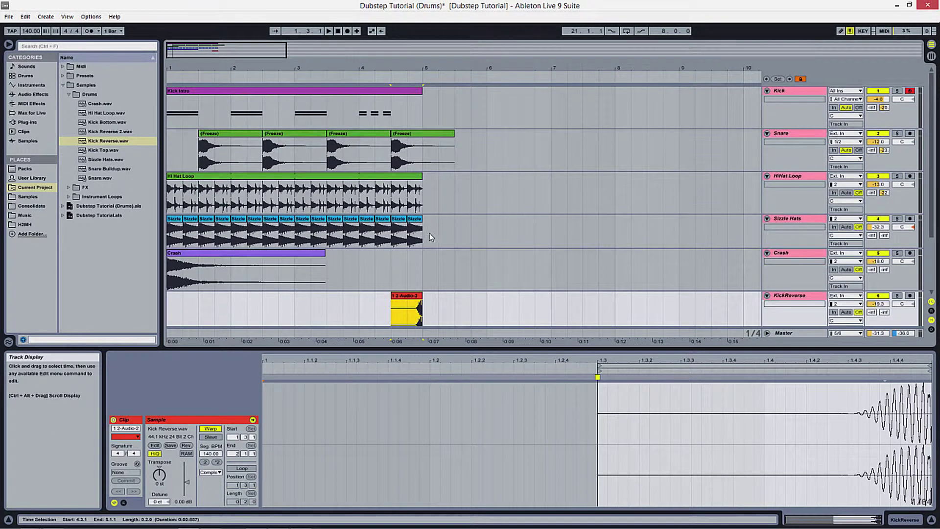
left_click_drag(431, 237, 147, 100)
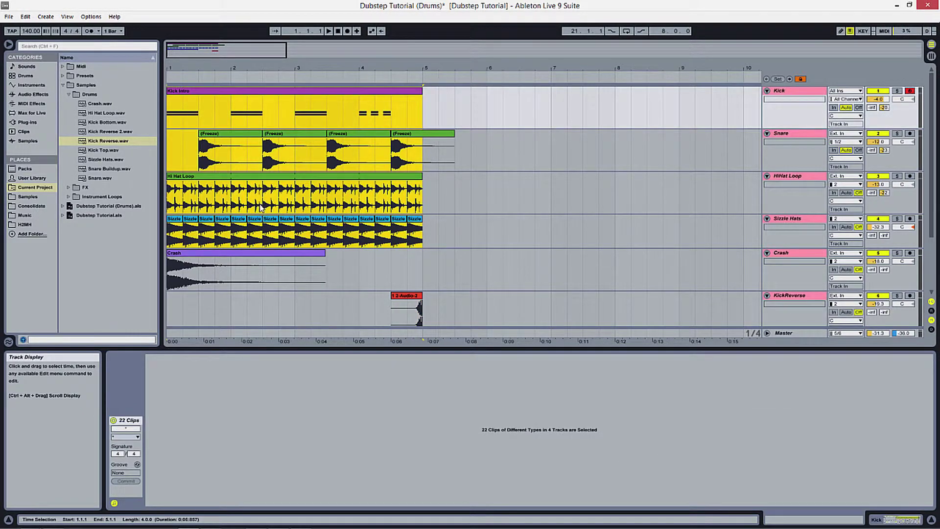
key("ctrl+d")
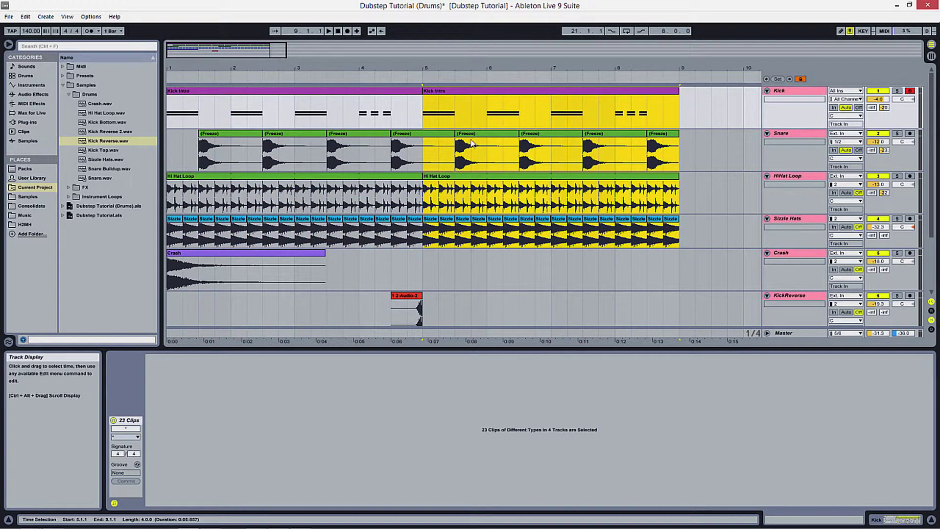
left_click_drag(500, 70, 500, 61)
key("ctrl+d")
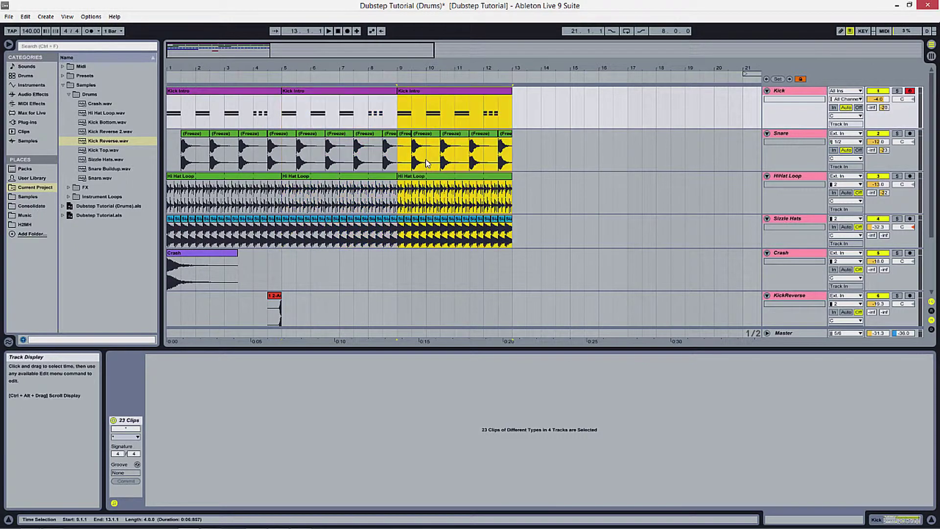
key("ctrl+d")
Copy the reversed kick clip to 8.3, 12.3 and 16.3 so one ends each four-bar section
scroll(277, 287, "down", 2)
scroll(276, 242, "up", 2)
left_click(283, 284)
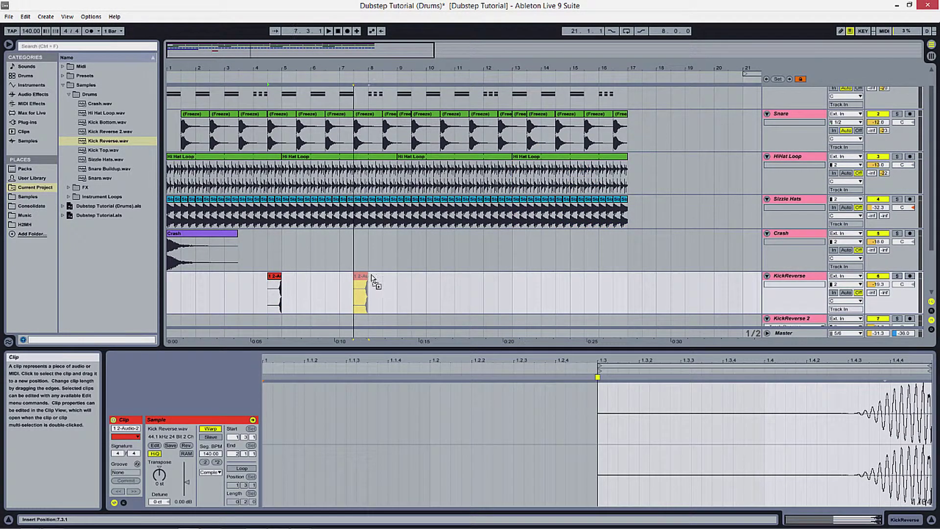
left_click_drag(388, 278, 627, 281)
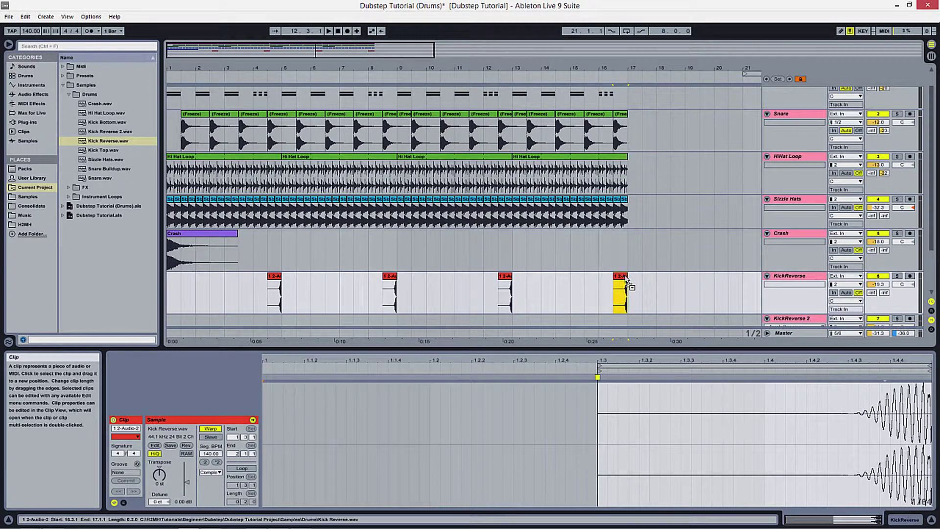
Play the arrangement from 4.2 and set the KickReverse track volume to -13.6 dB
left_click_drag(281, 68, 367, 254)
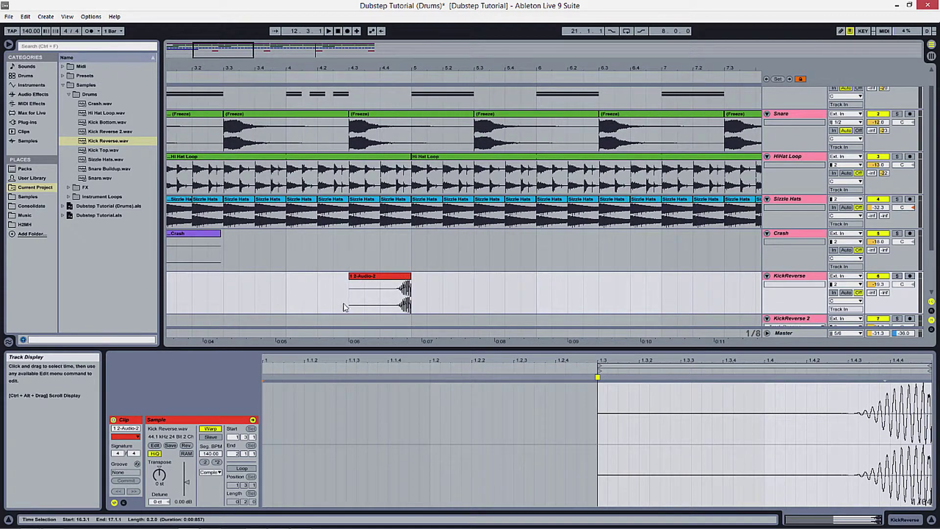
left_click(318, 297)
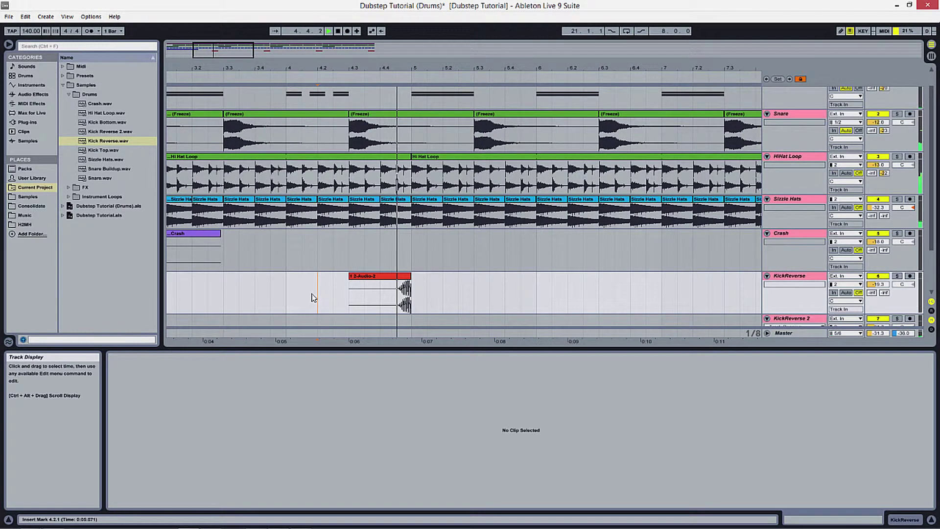
scroll(484, 279, "down", 2)
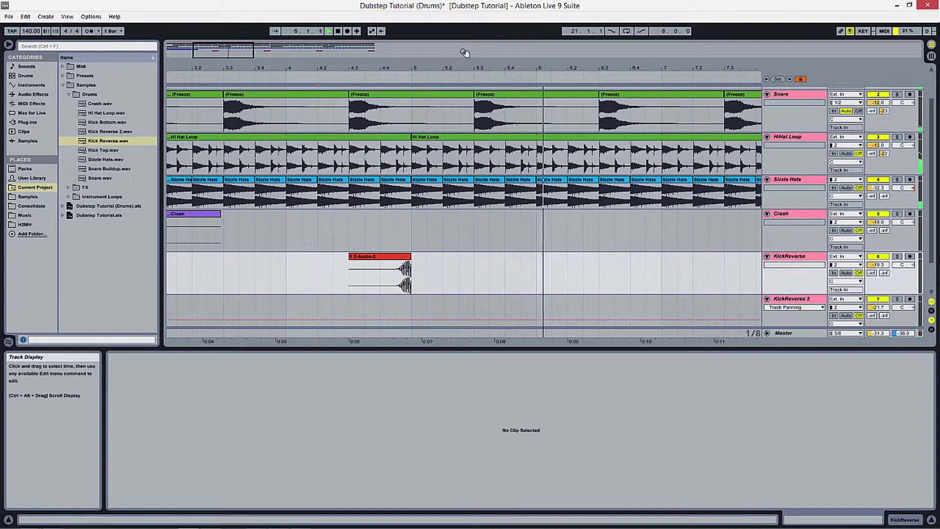
left_click_drag(464, 53, 376, 78)
mouse_move(878, 265)
left_mouse_down()
mouse_move(878, 248)
mouse_move(878, 264)
left_mouse_up()
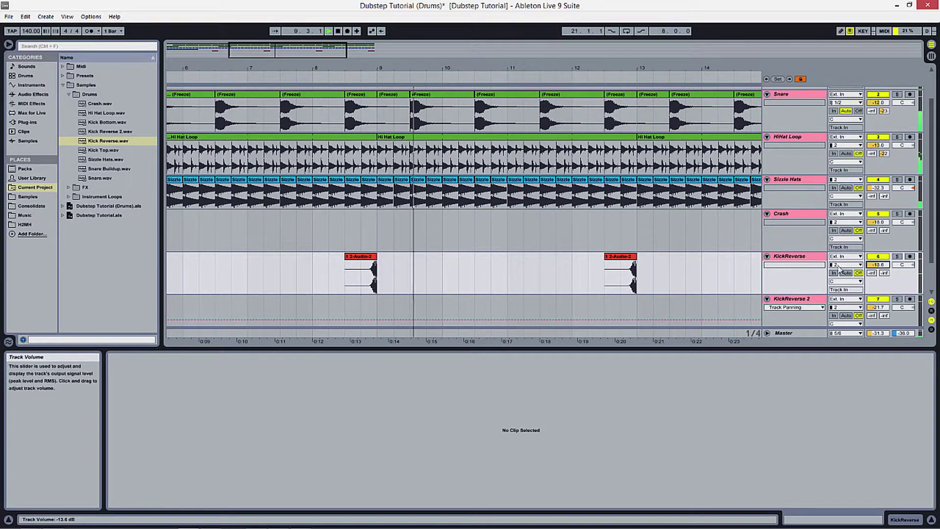
key("space")
Mute the Snare, HiHat Loop and Sizzle Hats tracks and play the reversed kick with the kick from bar 8
scroll(395, 228, "down", 2)
left_click(346, 249)
scroll(685, 196, "up", 3)
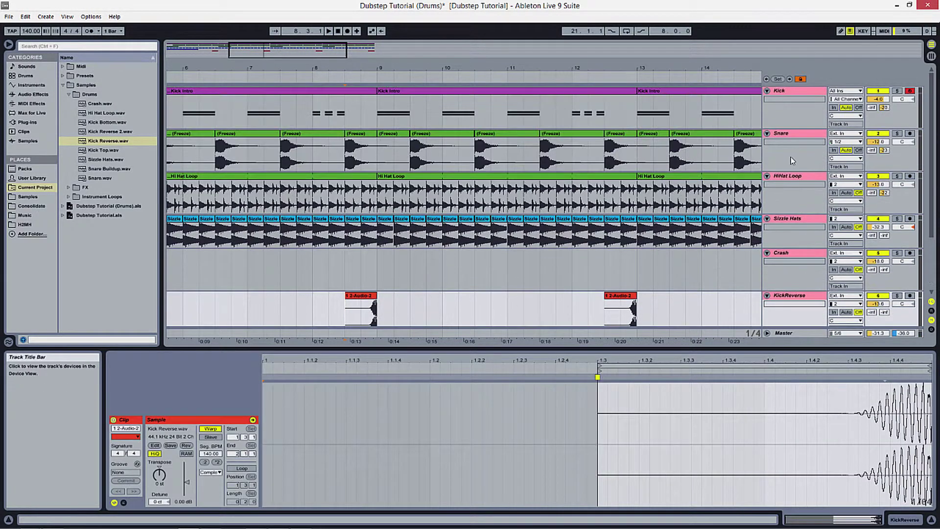
scroll(380, 129, "down", 1)
scroll(392, 128, "up", 1)
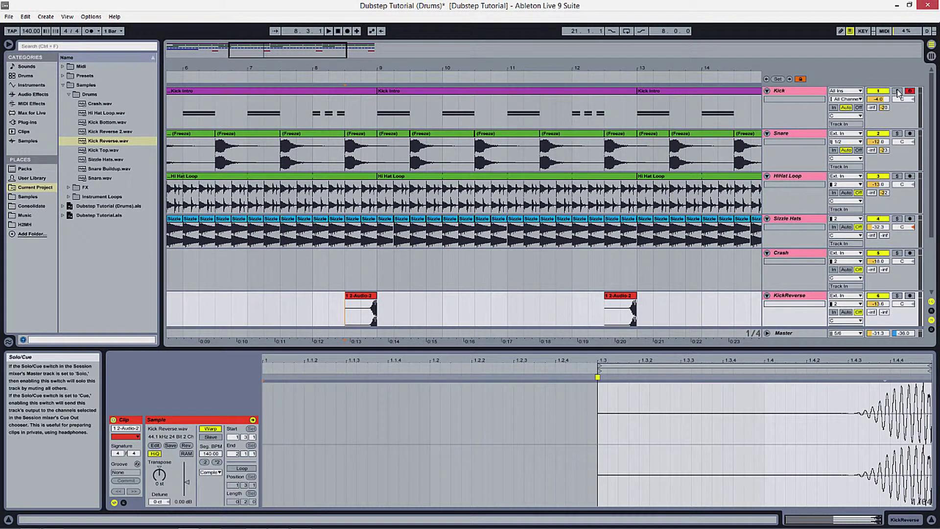
left_click(803, 135)
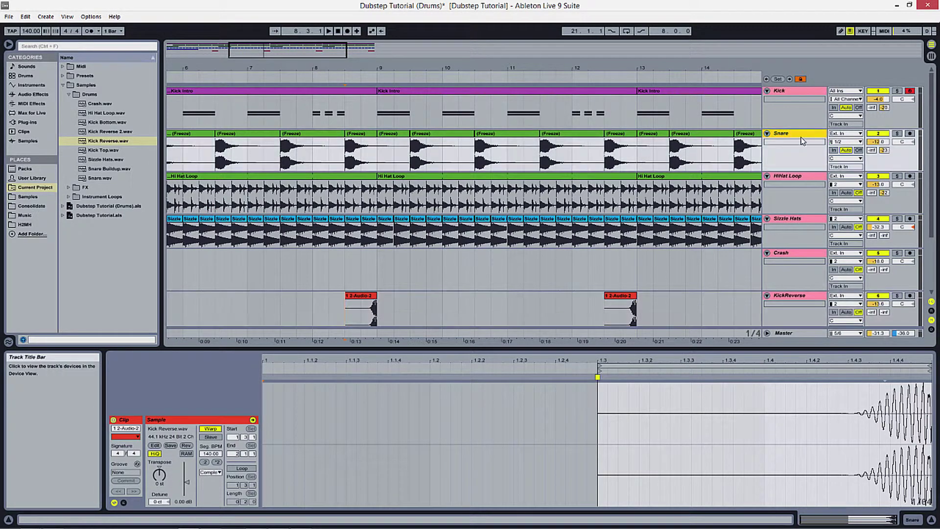
left_click(813, 221, "shift")
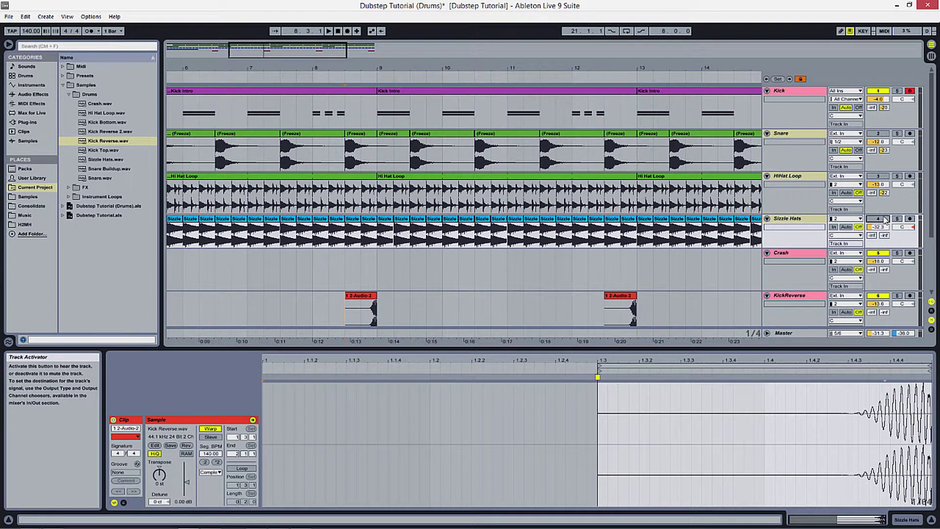
scroll(580, 225, "down", 1)
left_click(320, 302)
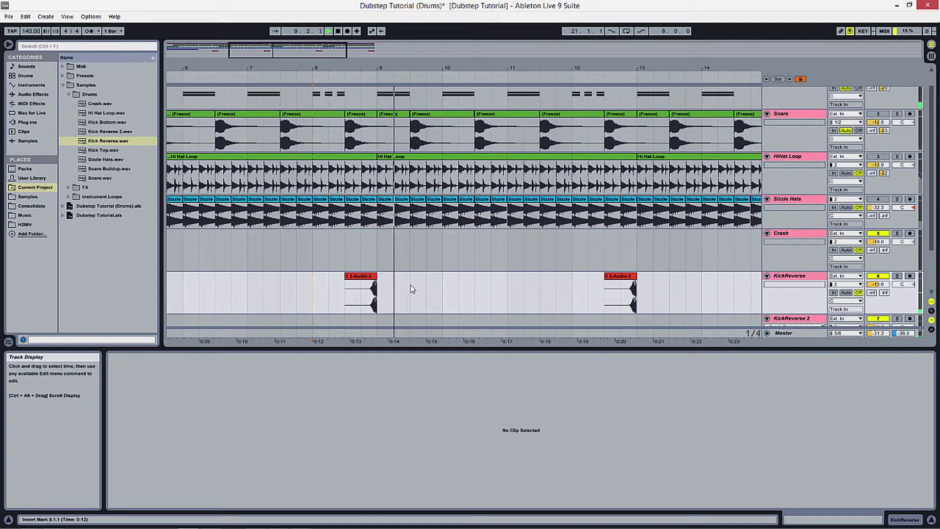
Reactivate the muted HiHat Loop and Sizzle Hats tracks
scroll(876, 172, "up", 1)
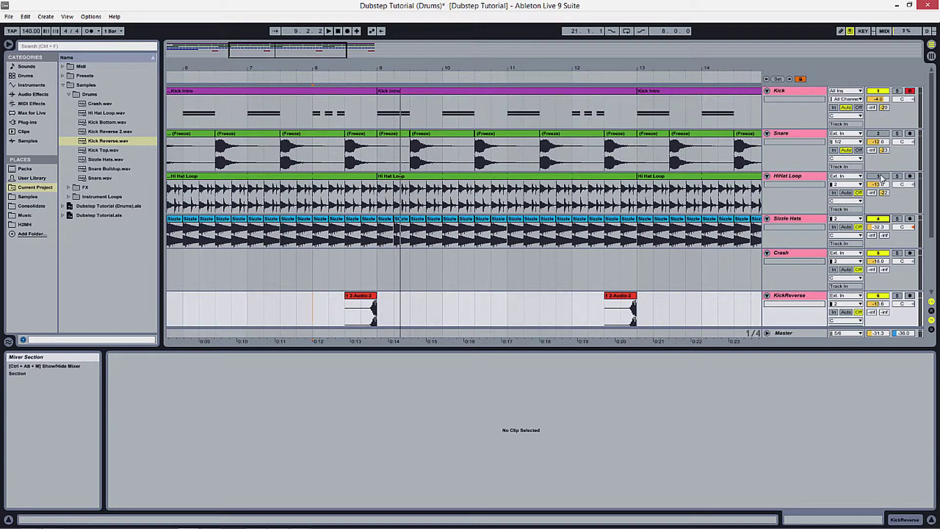
left_click_drag(274, 71, 261, 132)
scroll(261, 132, "down", 3)
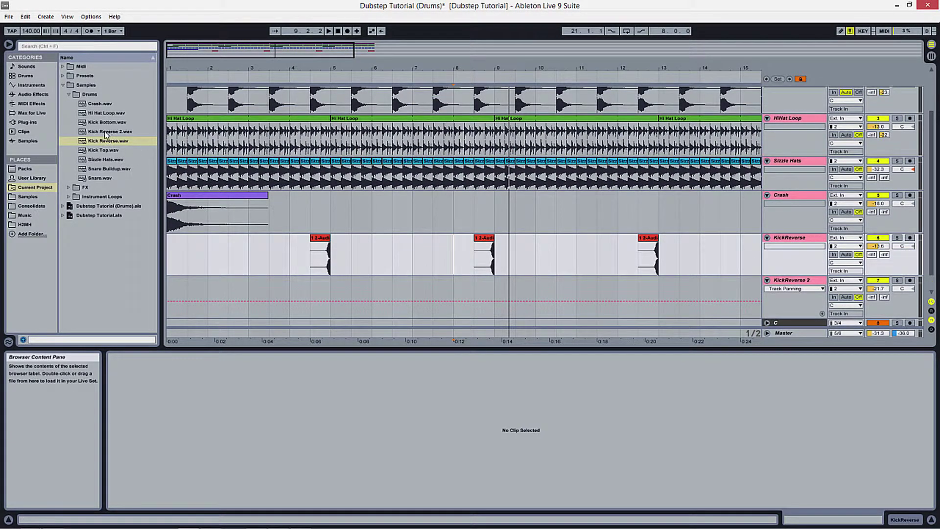
Add the Kick Reverse 2.wav sample to the KickReverse 2 track and move the clip to start at 1.1.1
left_click_drag(104, 131, 247, 303)
left_click(228, 301)
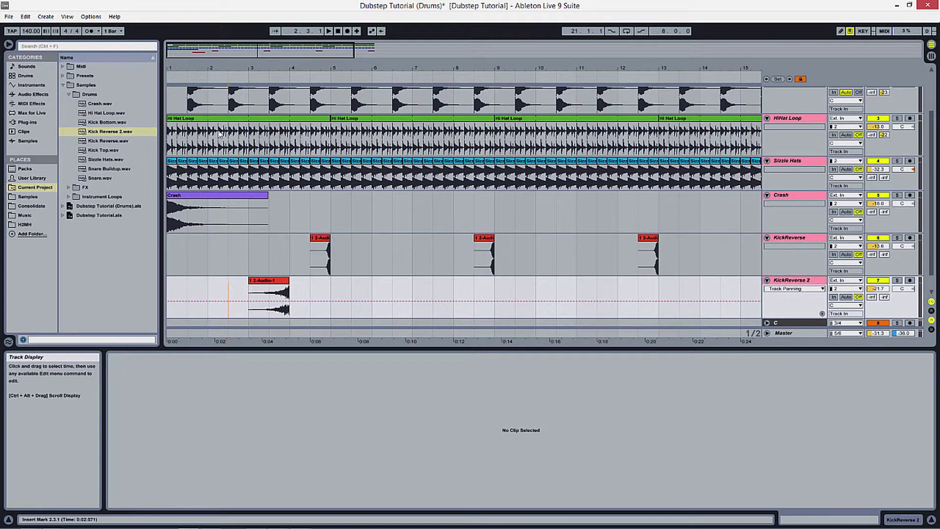
left_click_drag(259, 72, 261, 95)
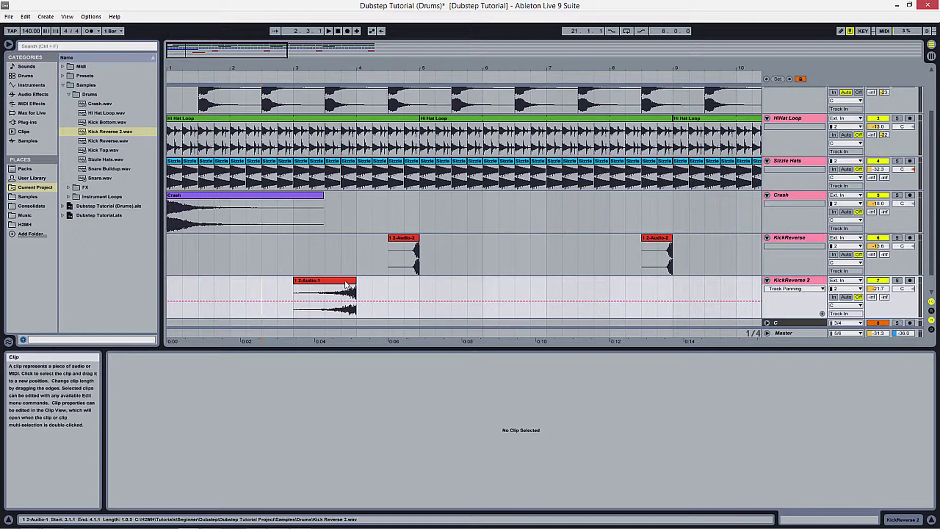
left_click_drag(346, 281, 164, 294)
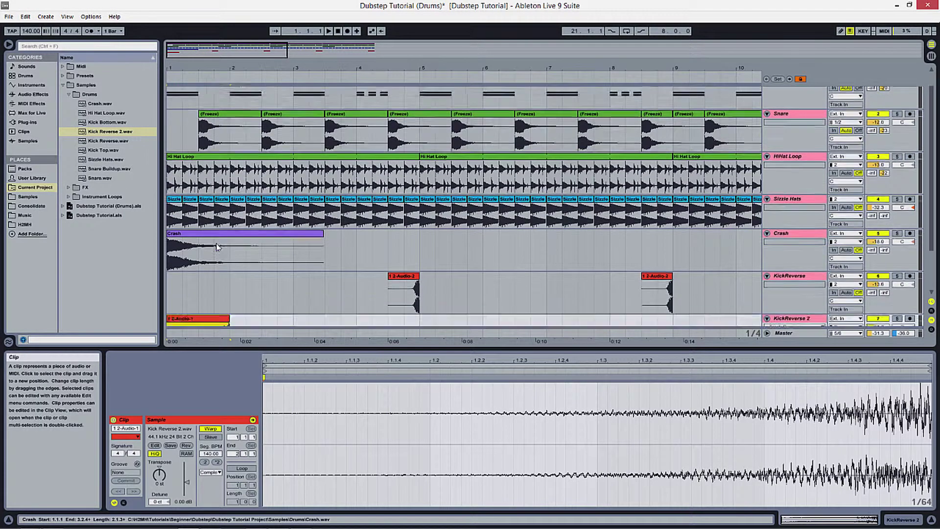
scroll(215, 238, "down", 2)
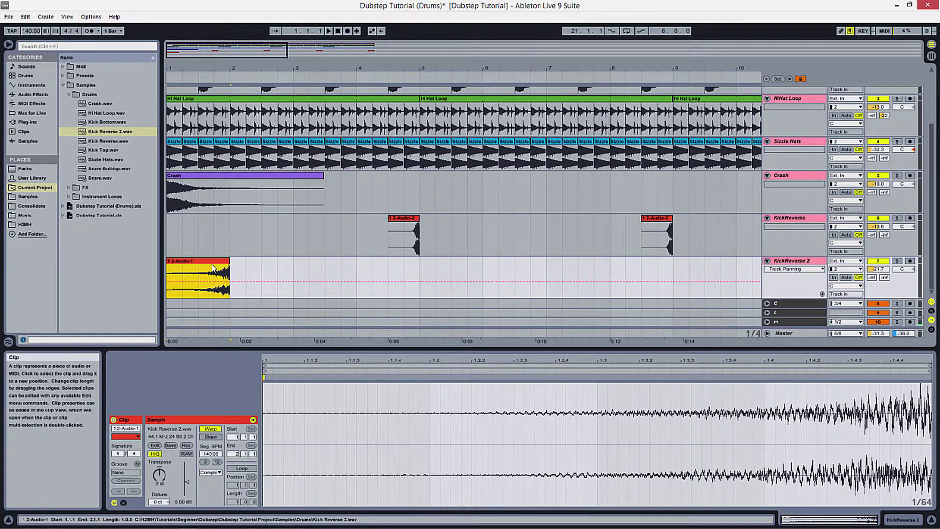
Duplicate the one-bar reversed kick clip on the KickReverse 2 track three times to fill bars 1 to 4
key("ctrl+d")
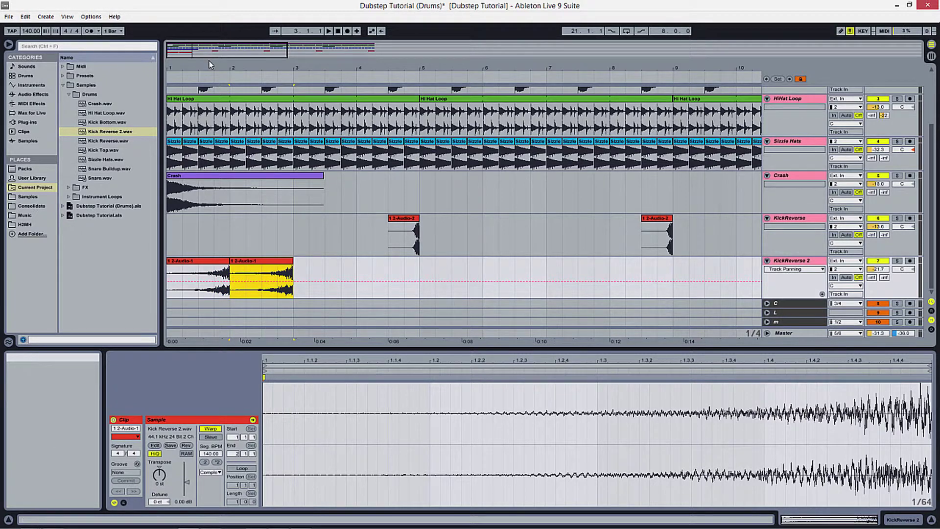
left_click_drag(212, 67, 238, 87)
scroll(243, 202, "up", 6)
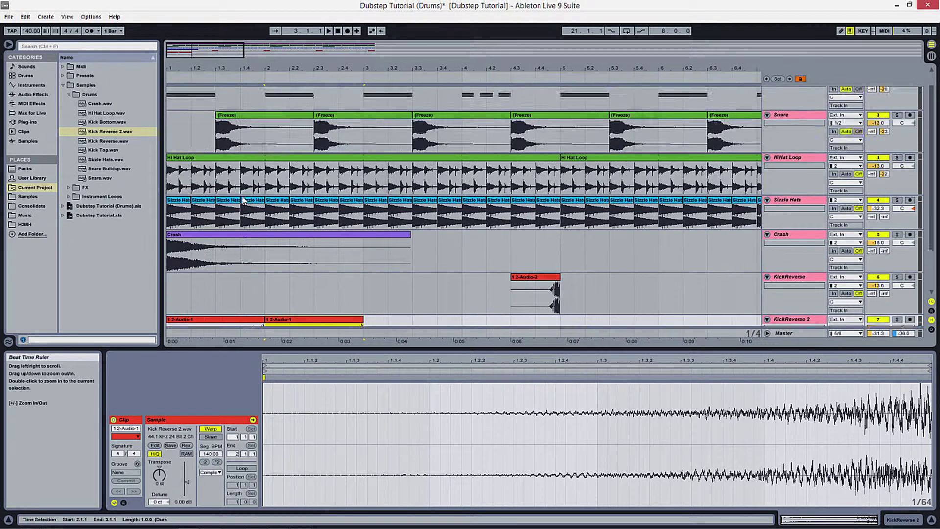
scroll(269, 264, "down", 5)
left_click(303, 274)
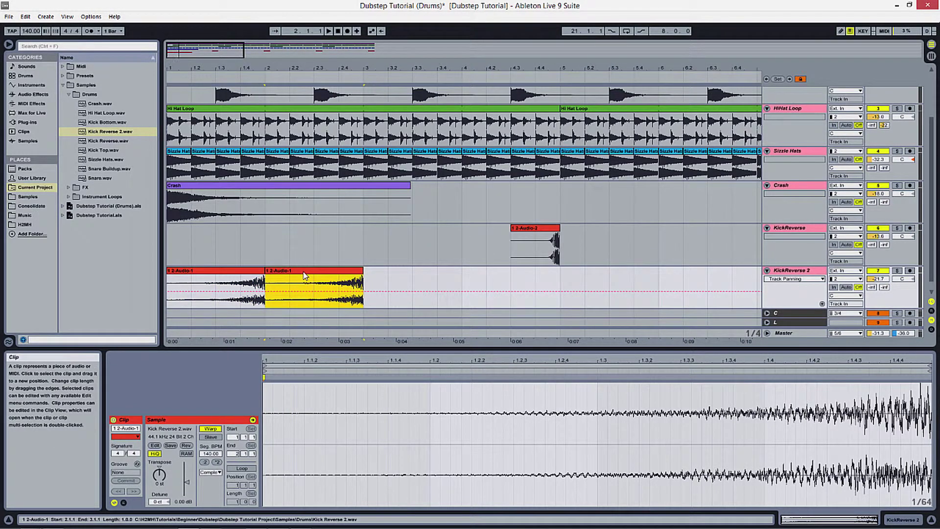
key("ctrl+d")
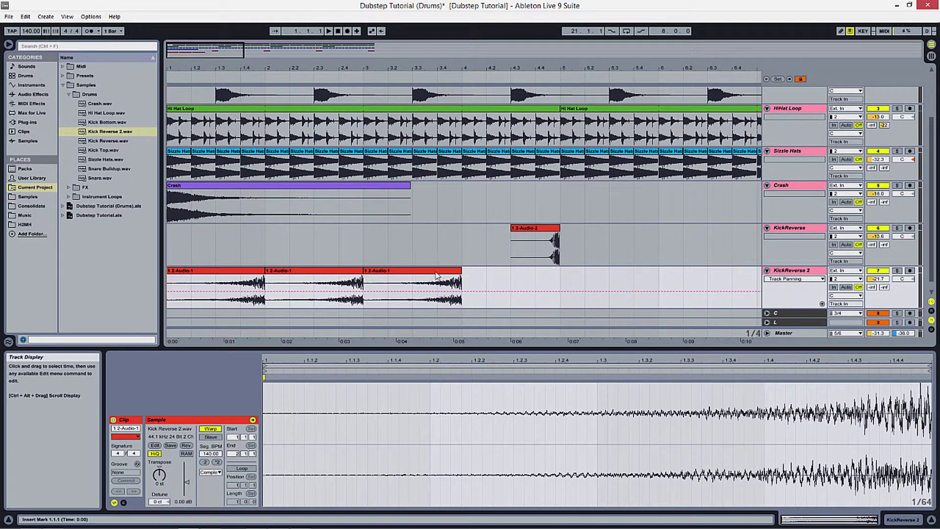
left_click(432, 272)
key("ctrl+d")
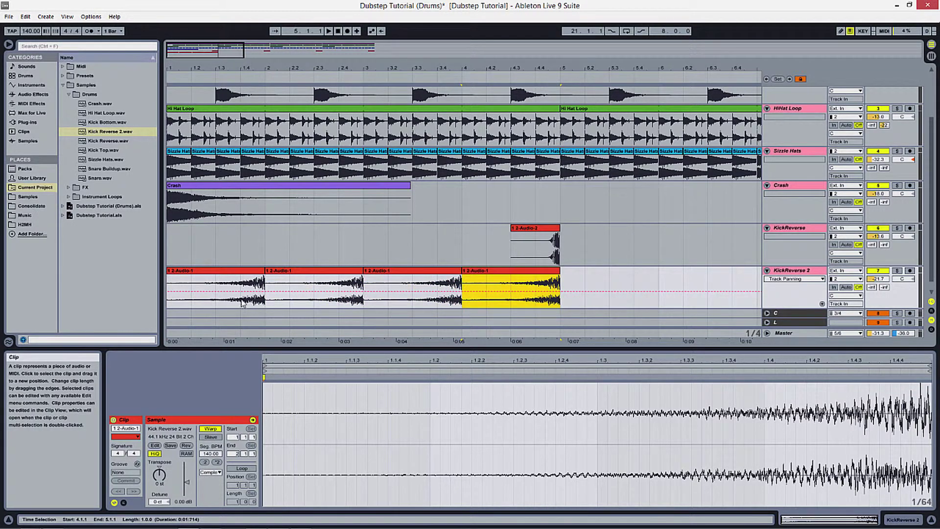
Play the KickReverse 2 pattern from bar 1 and duplicate its four-bar group three times to reach bar 17
left_click(172, 286)
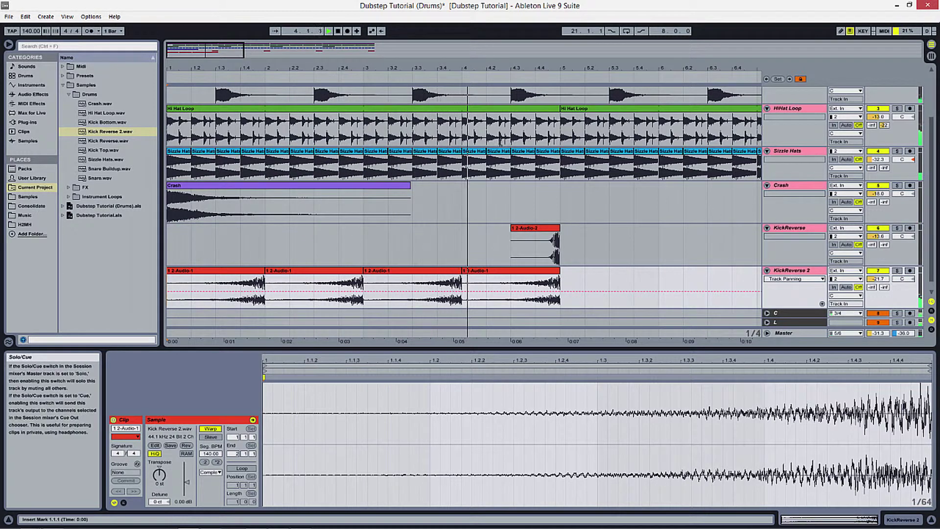
left_click_drag(492, 67, 491, 41)
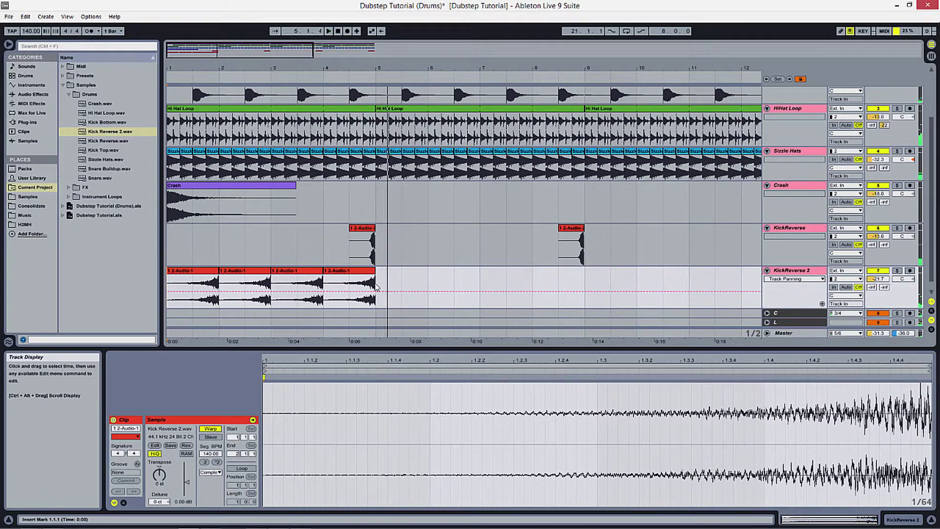
left_click_drag(377, 287, 169, 287)
key("ctrl+d")
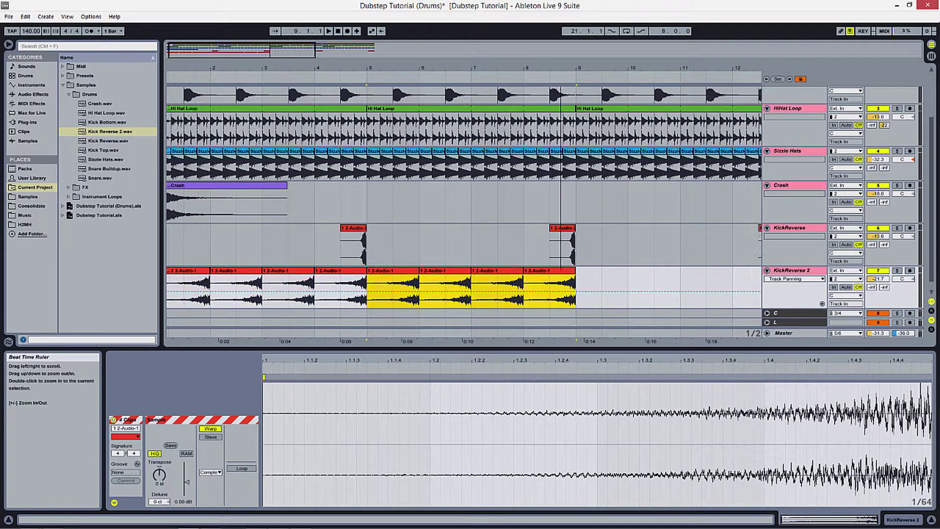
left_click_drag(560, 67, 393, 52)
key("ctrl+d")
key("ctrl+d")
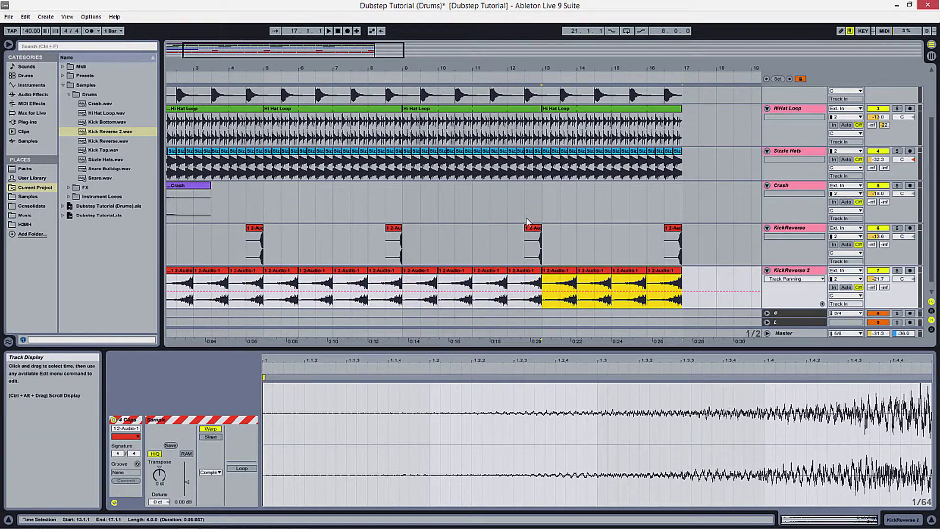
Play the arrangement from 9.1.1, muting and reactivating the Kick track to compare the drums with and without it
left_click(404, 286)
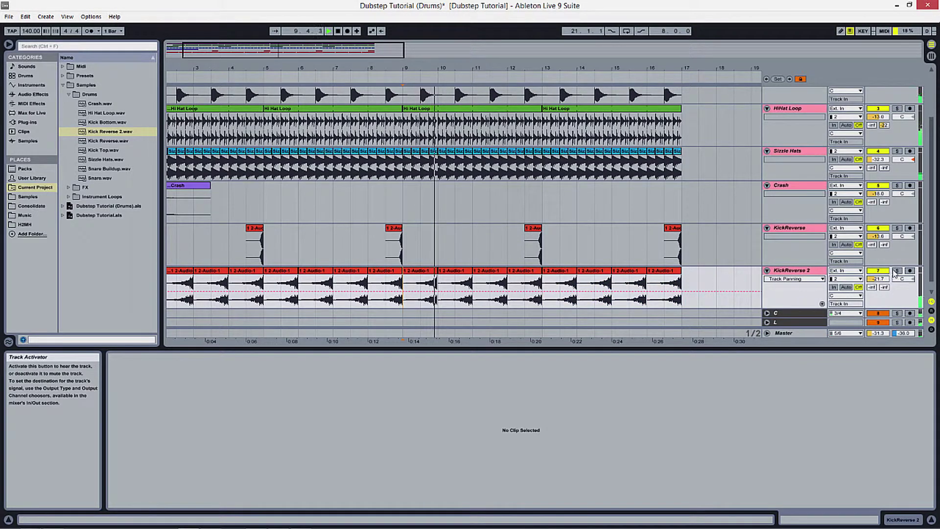
scroll(832, 196, "up", 3)
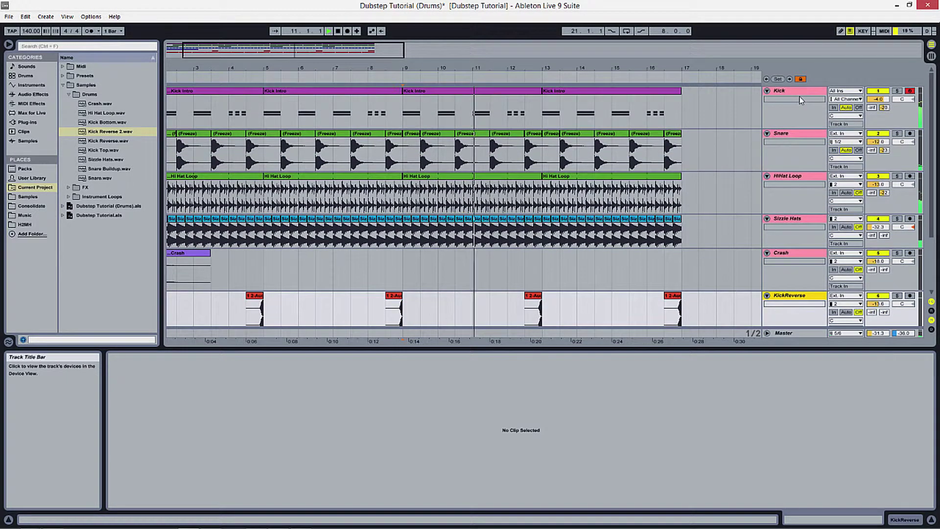
left_click(801, 100)
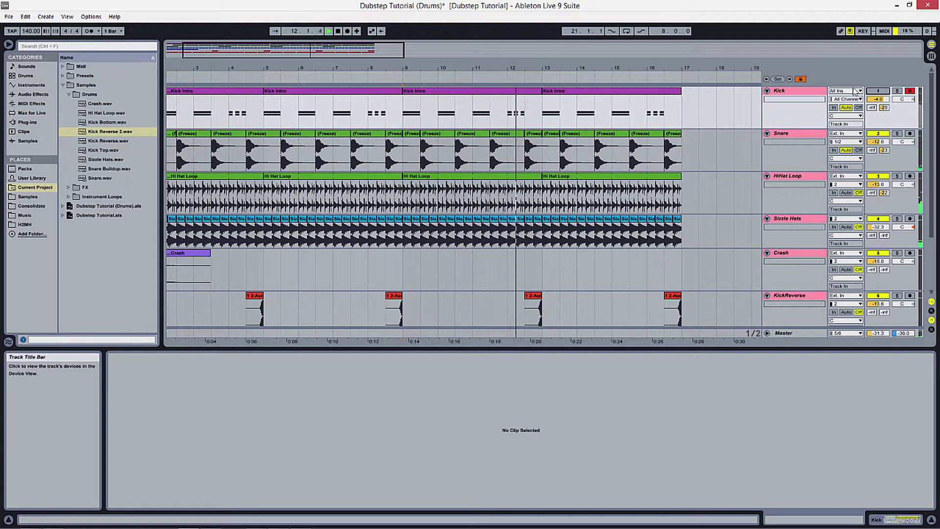
left_click(878, 91)
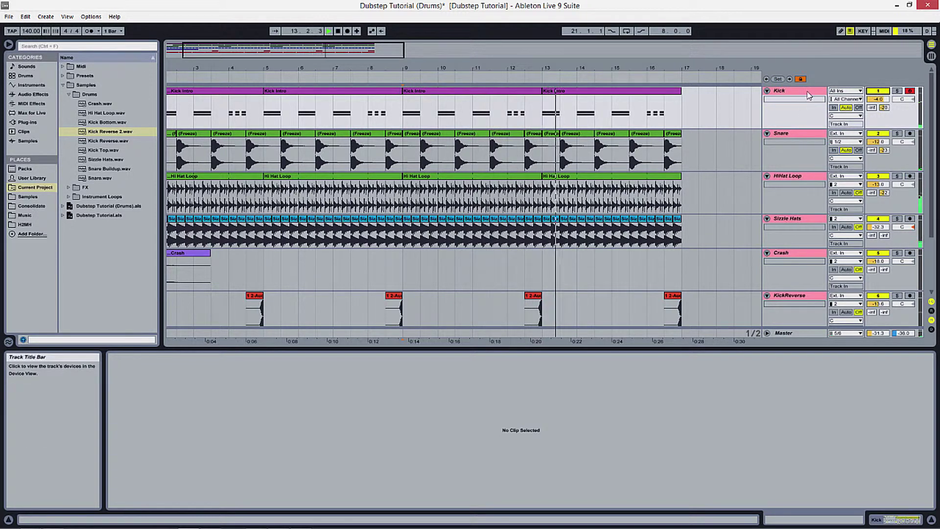
Select the Kick through KickReverse tracks and switch them off and on together to hear KickReverse 2 alone during playback
scroll(805, 249, "down", 3)
left_click(807, 239, "shift")
left_click(877, 238)
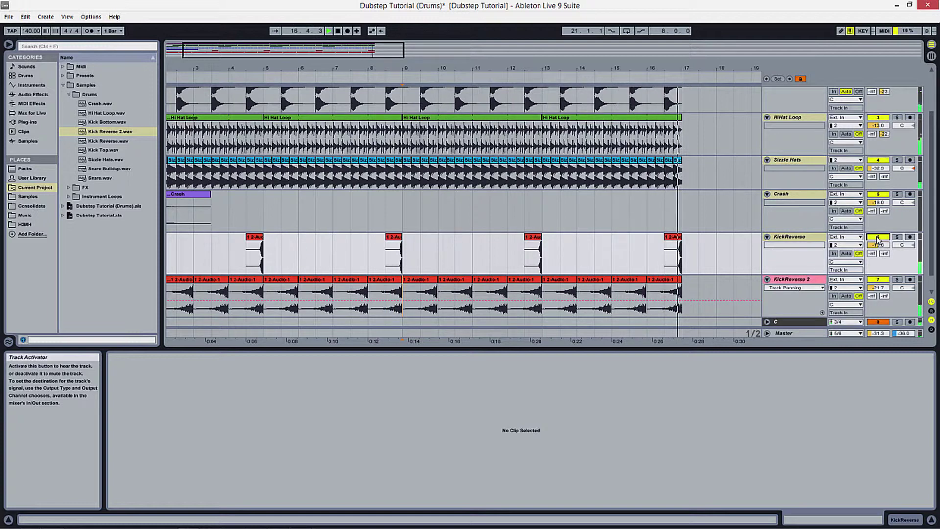
scroll(345, 228, "down", 1)
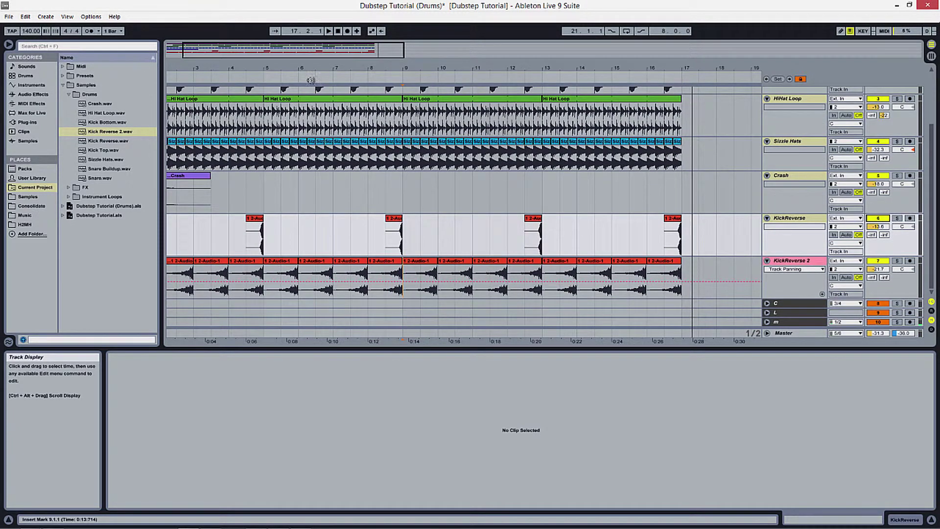
Review all drum tracks across the full sixteen-bar arrangement, from Kick to KickReverse 2
left_click_drag(300, 66, 399, 87)
scroll(773, 269, "up", 5)
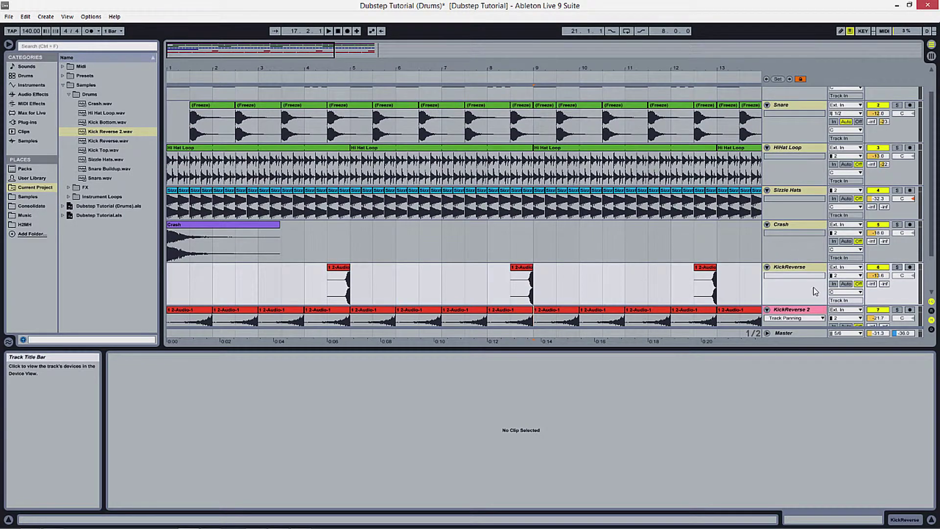
scroll(813, 287, "down", 1)
left_click(695, 240)
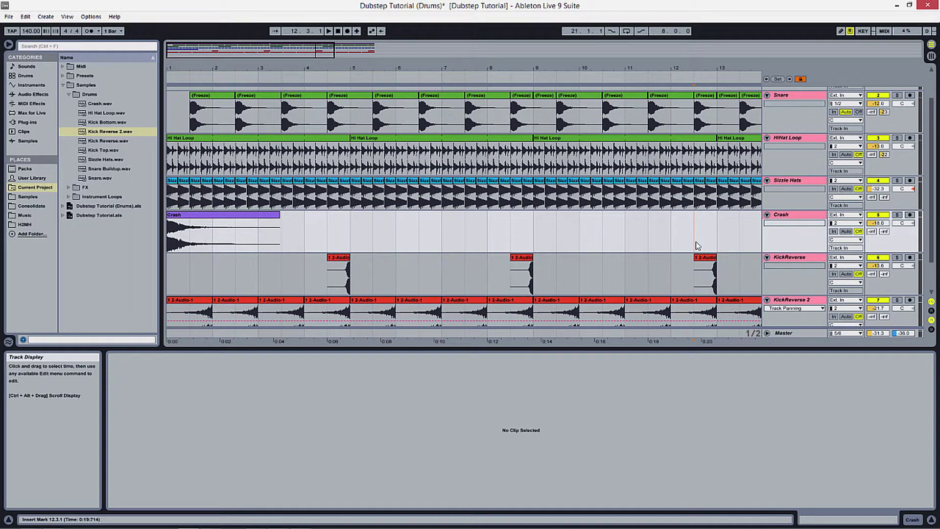
scroll(666, 225, "up", 2)
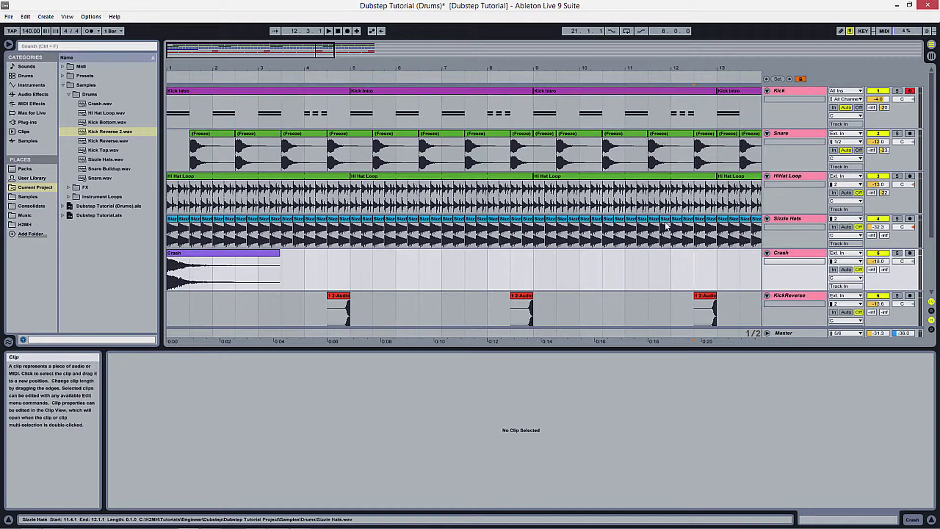
mouse_move(559, 67)
left_mouse_down()
mouse_move(560, 48)
mouse_move(560, 57)
left_mouse_up()
left_click_drag(474, 67, 407, 69)
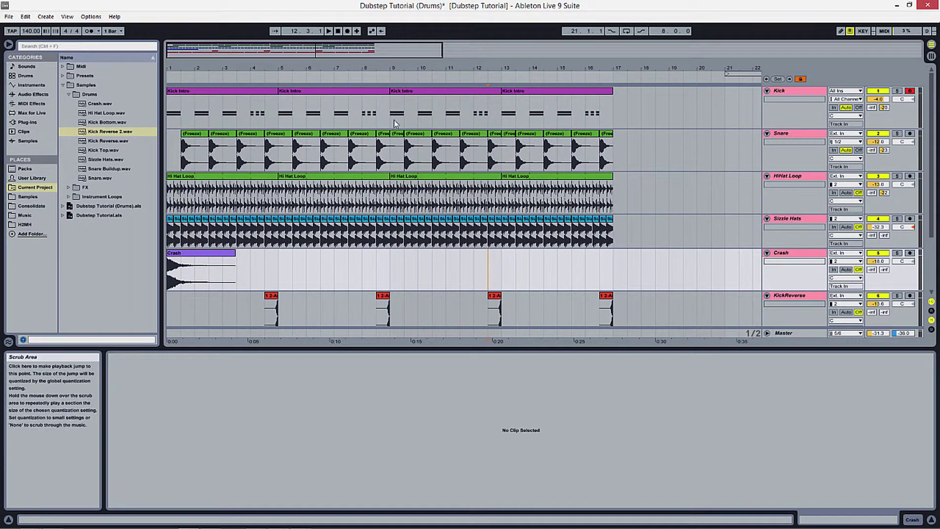
scroll(391, 196, "down", 3)
left_click_drag(393, 70, 353, 64)
scroll(246, 237, "up", 3)
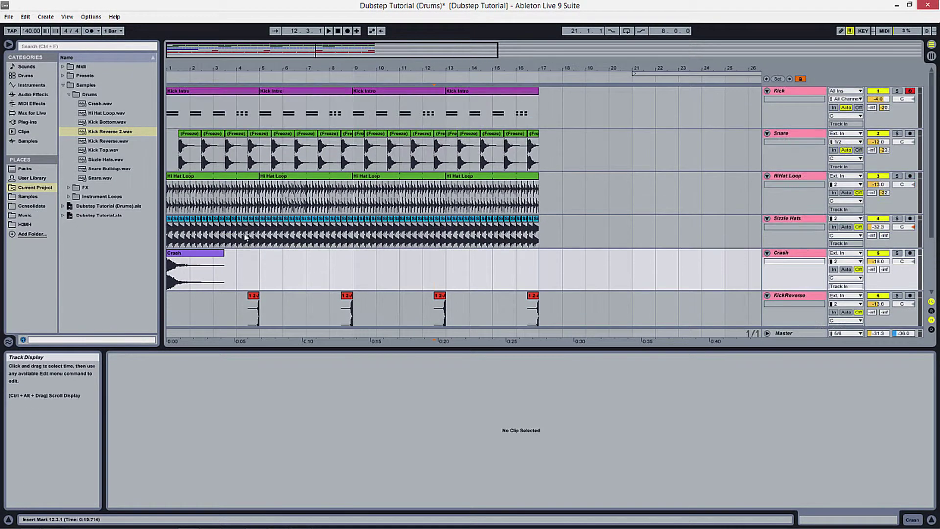
scroll(270, 203, "down", 3)
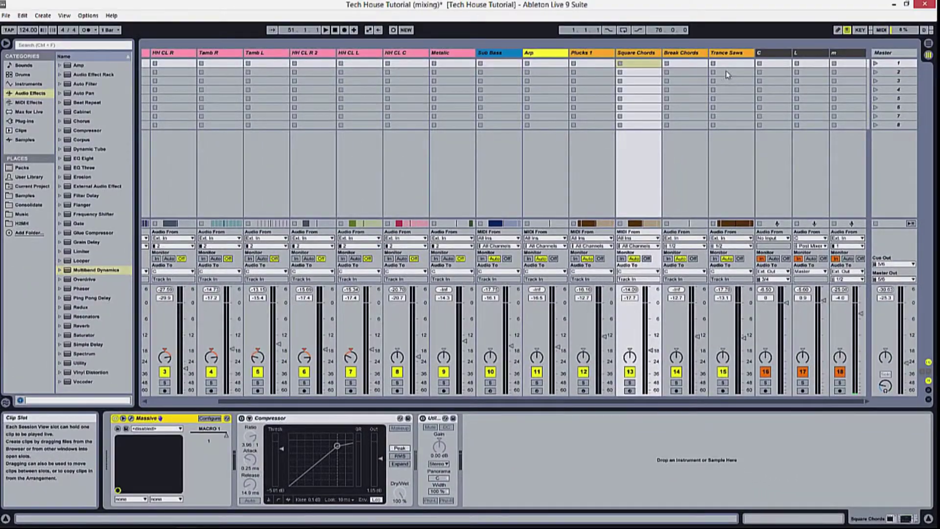
key("Tab")
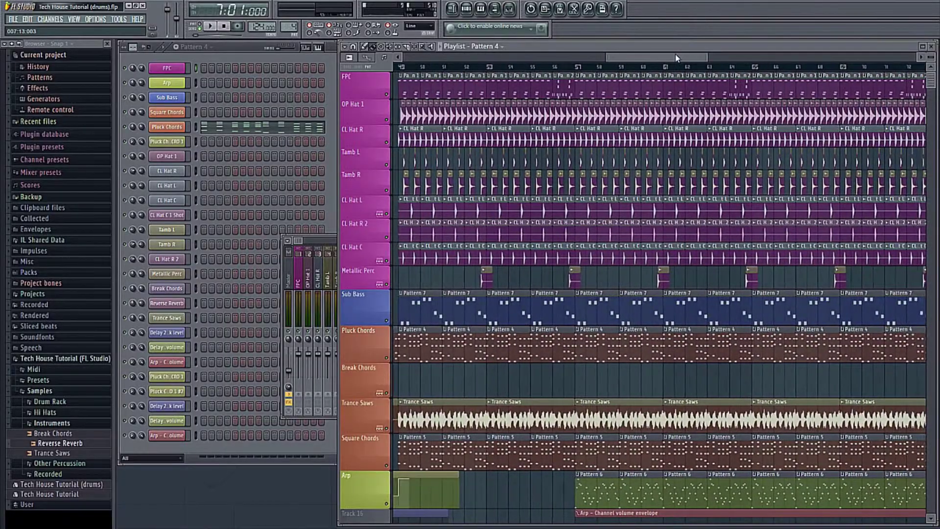
left_click_drag(675, 54, 669, 54)
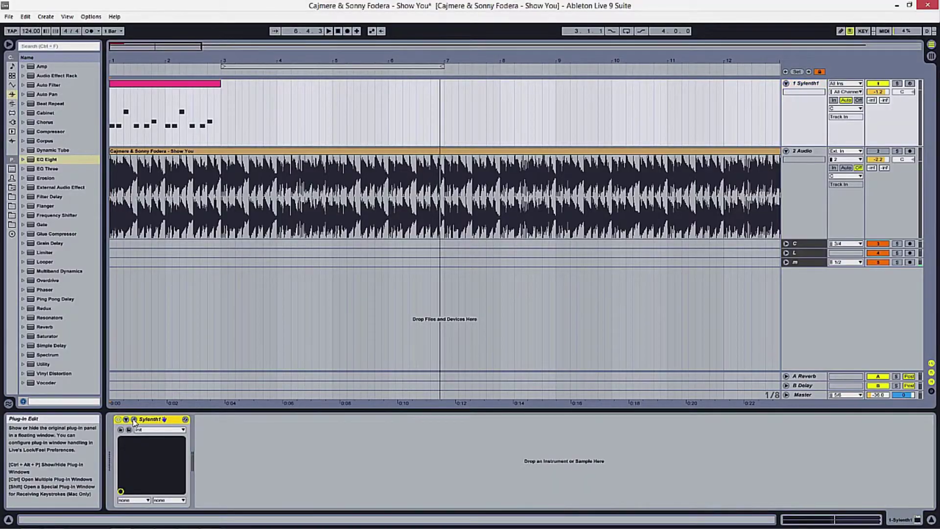
left_click(133, 420)
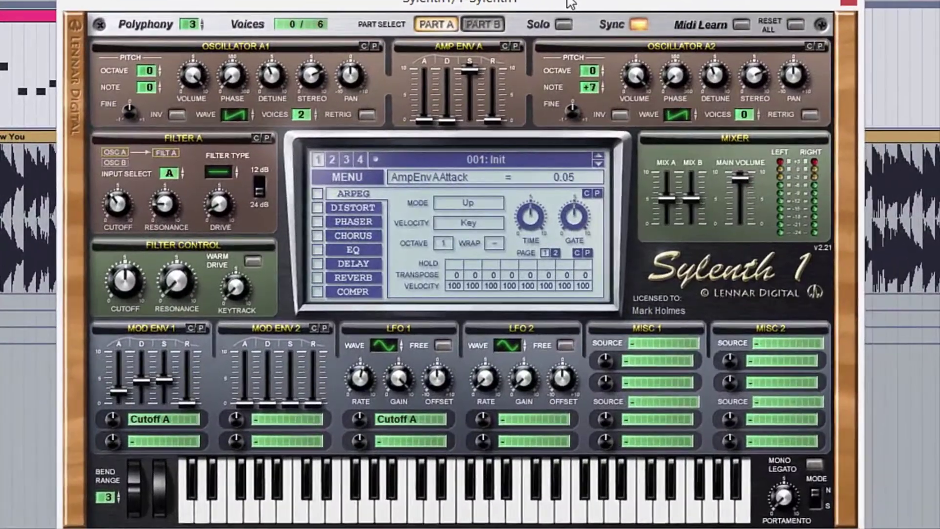